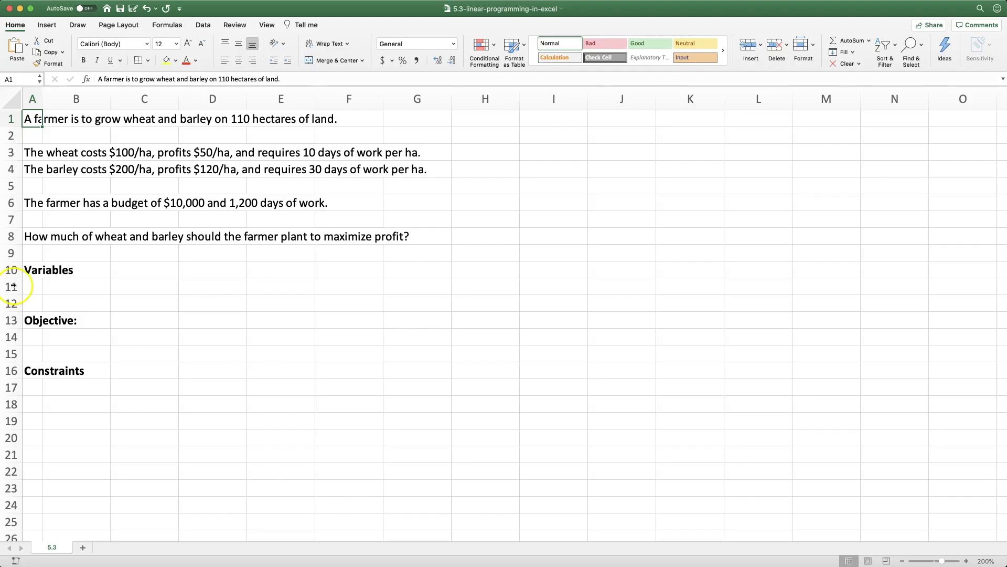
Enter the variable headings Wheat in C10 and Barley in D10.
{"action": "left_click", "coordinate": [122, 272]}
{"action": "type", "text": "Wheat"}
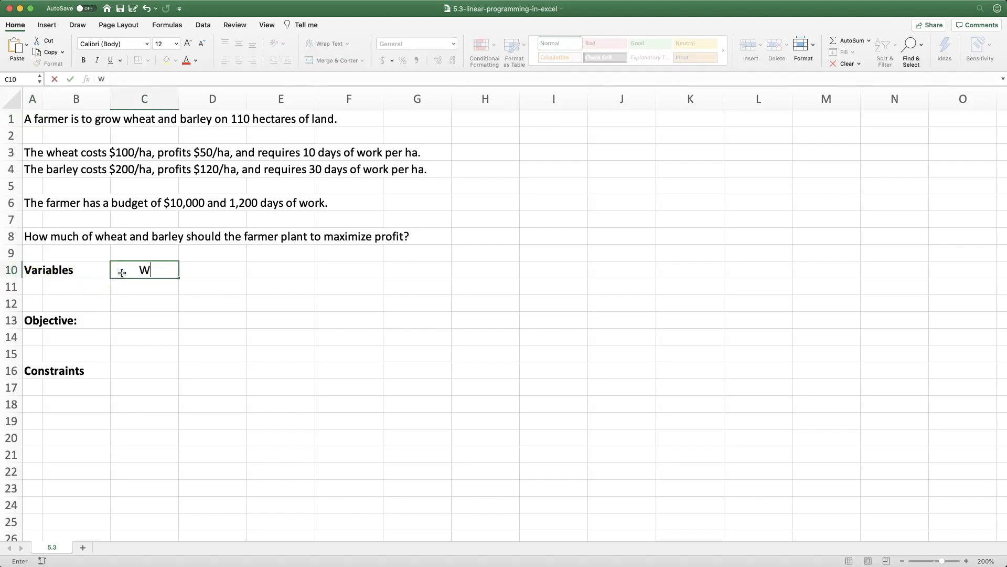
{"action": "key", "text": "Tab"}
{"action": "type", "text": "Barley"}
{"action": "key", "text": "Return"}
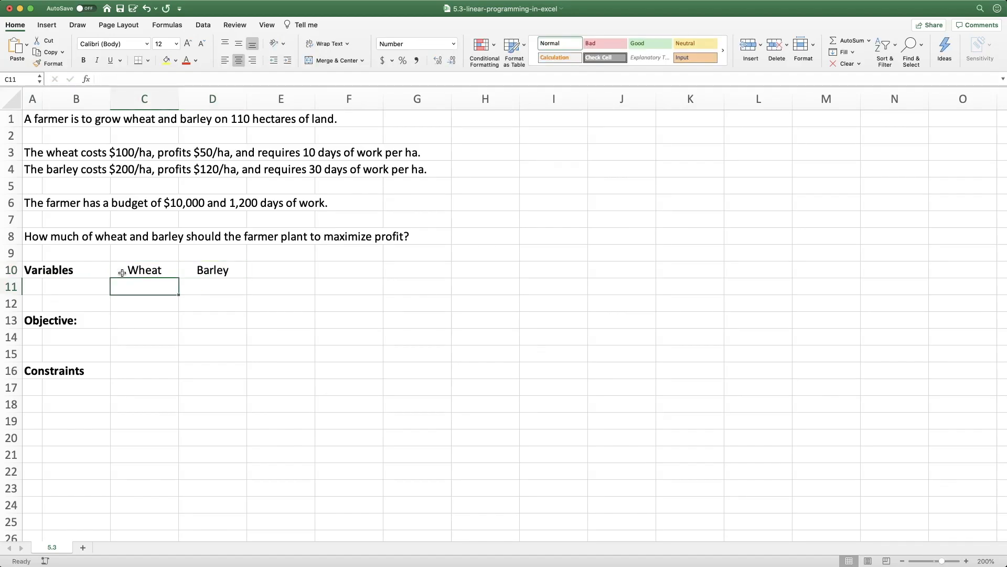
Label B11 as Hectares and enter a starting value of 1 for both wheat and barley.
{"action": "left_click", "coordinate": [81, 283]}
{"action": "type", "text": "Hectares"}
{"action": "key", "text": "Tab"}
{"action": "type", "text": "1"}
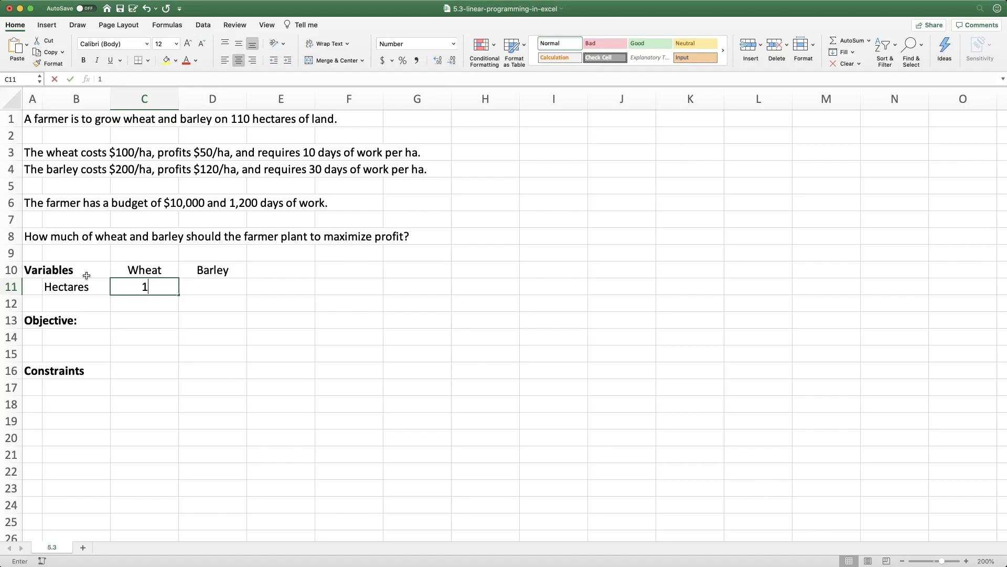
{"action": "key", "text": "Tab"}
{"action": "type", "text": "1"}
{"action": "key", "text": "Return"}
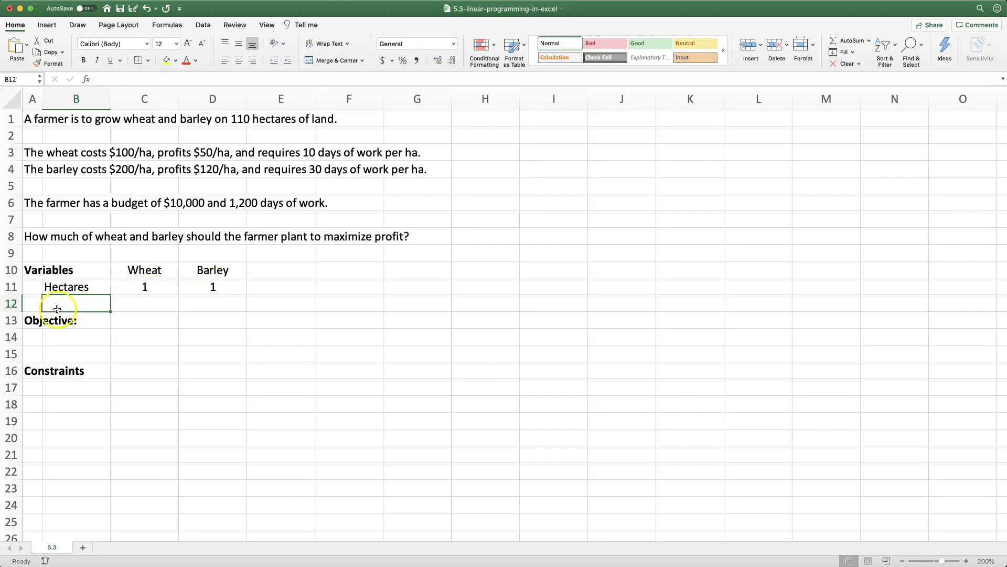
Extend the objective heading in A13 to "Objective: Maximize" and enter the label Profit in B14.
{"action": "double_click", "coordinate": [31, 323]}
{"action": "left_click", "coordinate": [85, 321]}
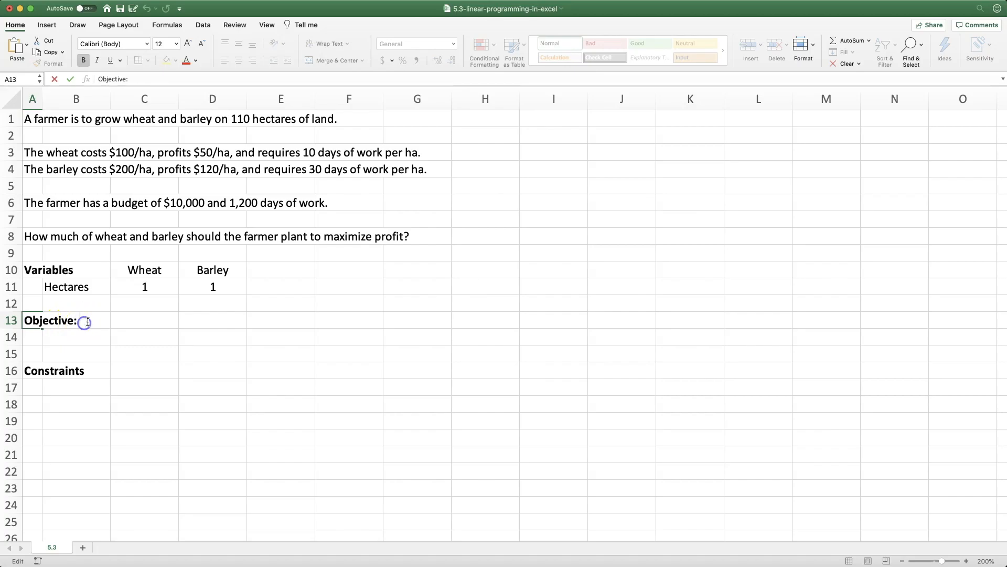
{"action": "type", "text": "Maximize"}
{"action": "key", "text": "Return"}
{"action": "type", "text": "Profit"}
{"action": "key", "text": "Return"}
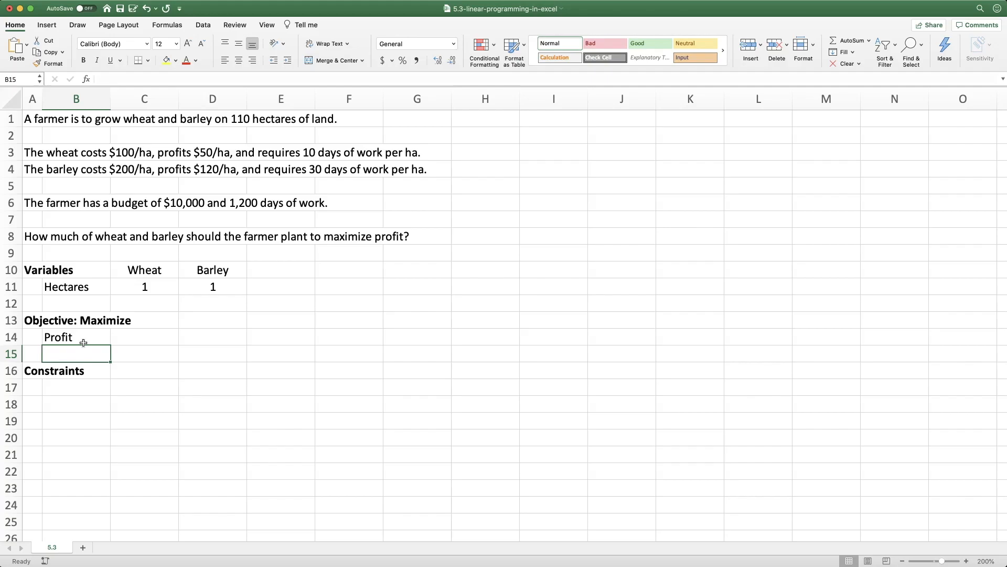
Enter the profit per hectare in row 14: 50 for wheat and 120 for barley.
{"action": "left_click", "coordinate": [121, 338]}
{"action": "type", "text": "50"}
{"action": "left_click", "coordinate": [212, 339]}
{"action": "type", "text": "120"}
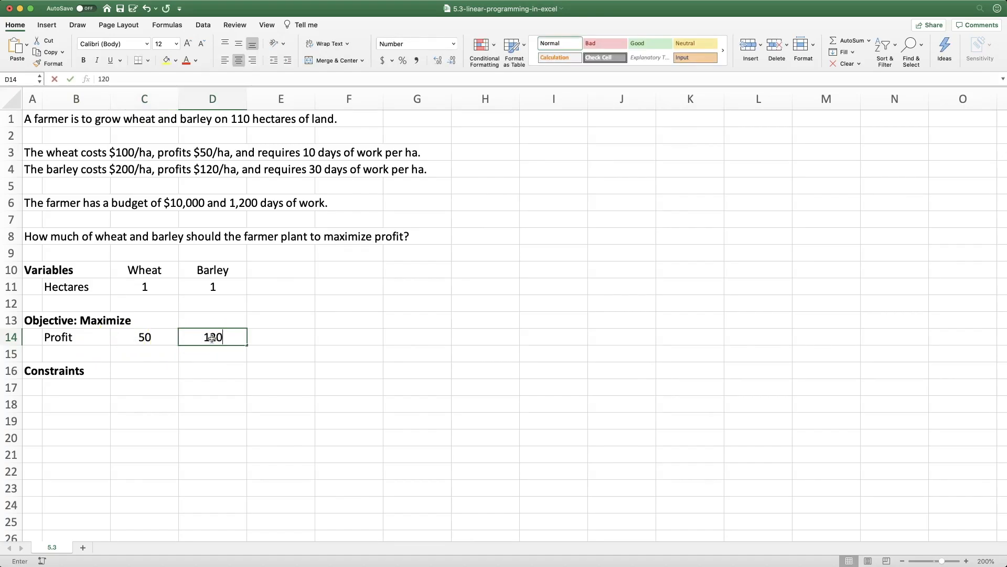
{"action": "key", "text": "Return"}
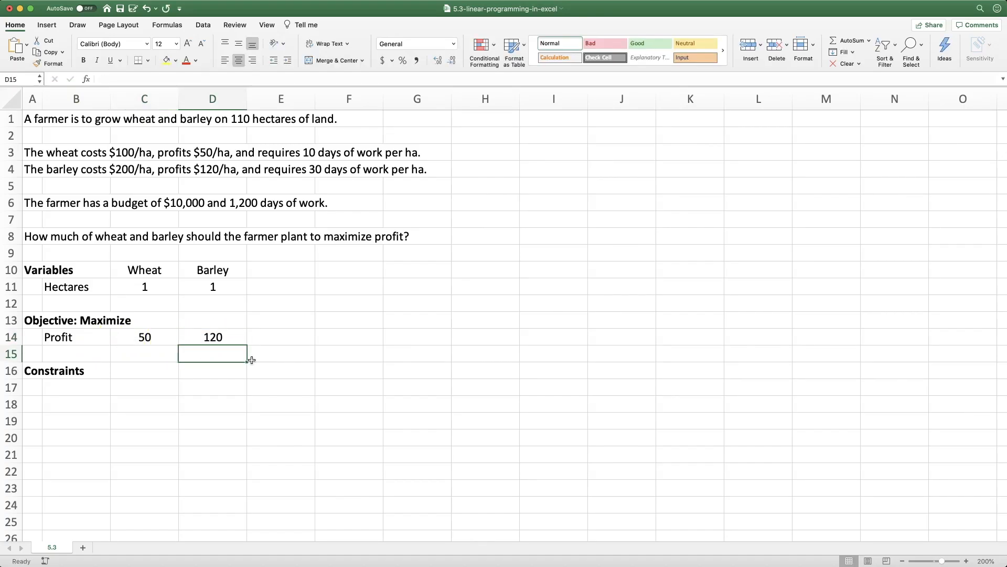
List the constraint labels Budget, Work Days and Farmland in B17 through B19.
{"action": "left_click", "coordinate": [96, 383]}
{"action": "type", "text": "Budget"}
{"action": "key", "text": "Return"}
{"action": "type", "text": "Work Days"}
{"action": "key", "text": "Return"}
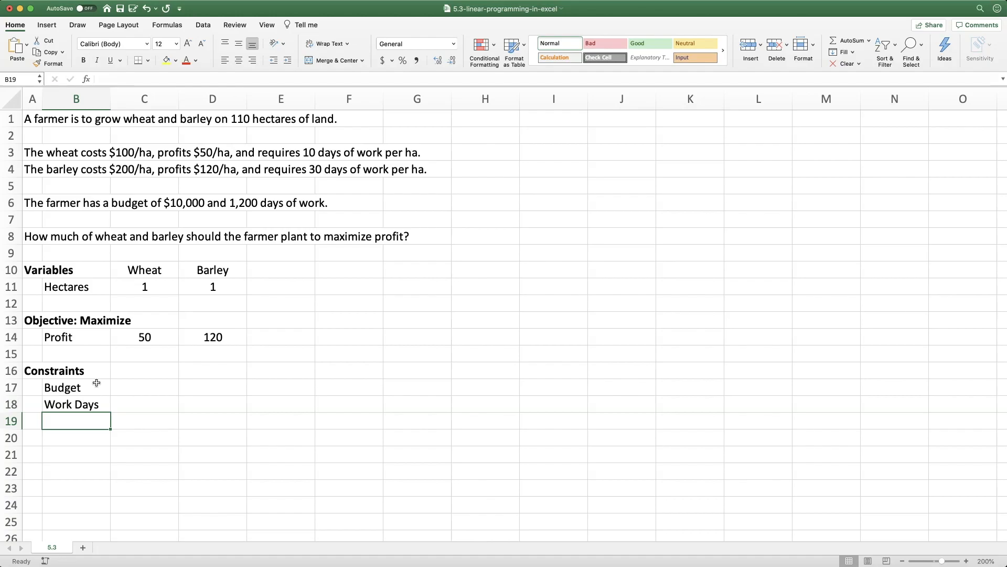
{"action": "type", "text": "Farmland"}
{"action": "key", "text": "Return"}
Enter the budget constraint's costs per hectare in row 17: 100 for wheat and 200 for barley.
{"action": "key", "text": "Right"}
{"action": "key", "text": "Up"}
{"action": "key", "text": "Up"}
{"action": "key", "text": "Up"}
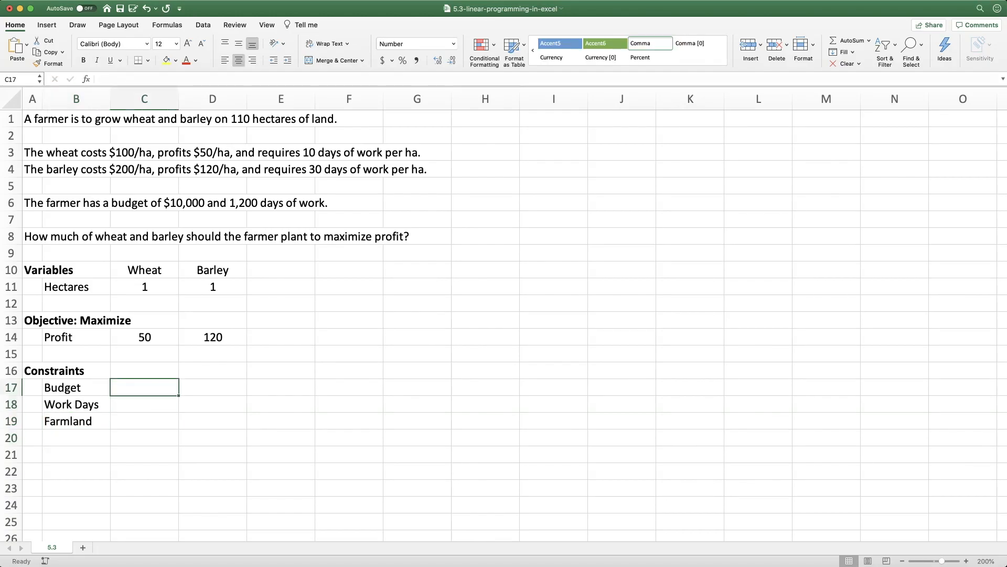
{"action": "type", "text": "100"}
{"action": "key", "text": "Tab"}
{"action": "type", "text": "200"}
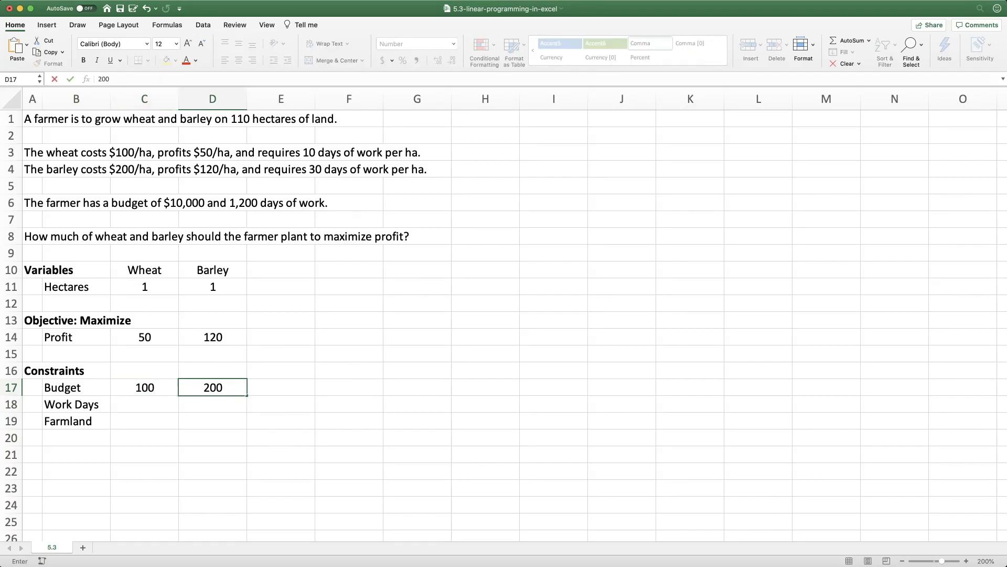
{"action": "key", "text": "Return"}
Fill in the Work Days row with 10 for wheat and 30 for barley, and the Farmland row with 1 for each.
{"action": "type", "text": "10"}
{"action": "key", "text": "Tab"}
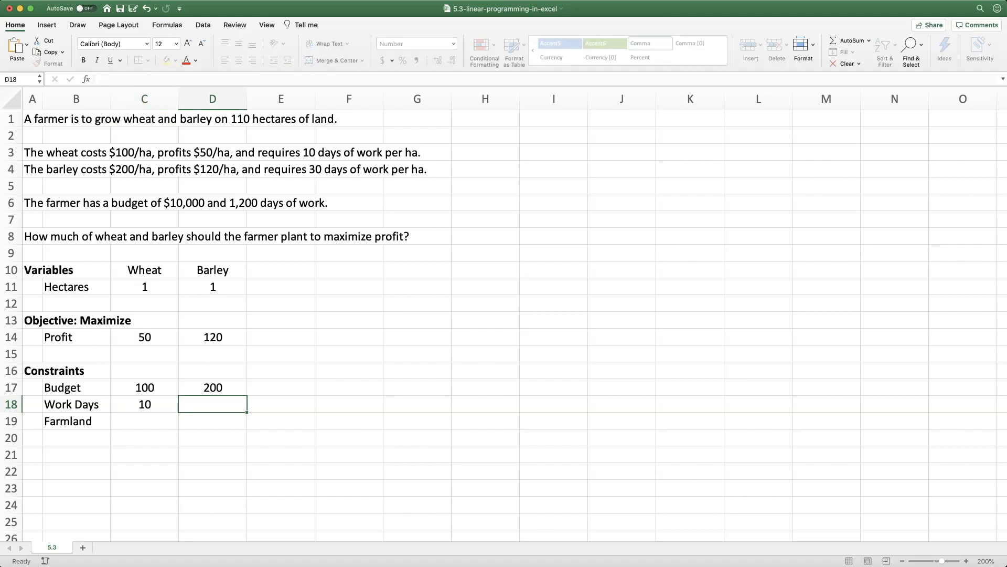
{"action": "type", "text": "30"}
{"action": "key", "text": "Return"}
{"action": "type", "text": "1"}
{"action": "key", "text": "Tab"}
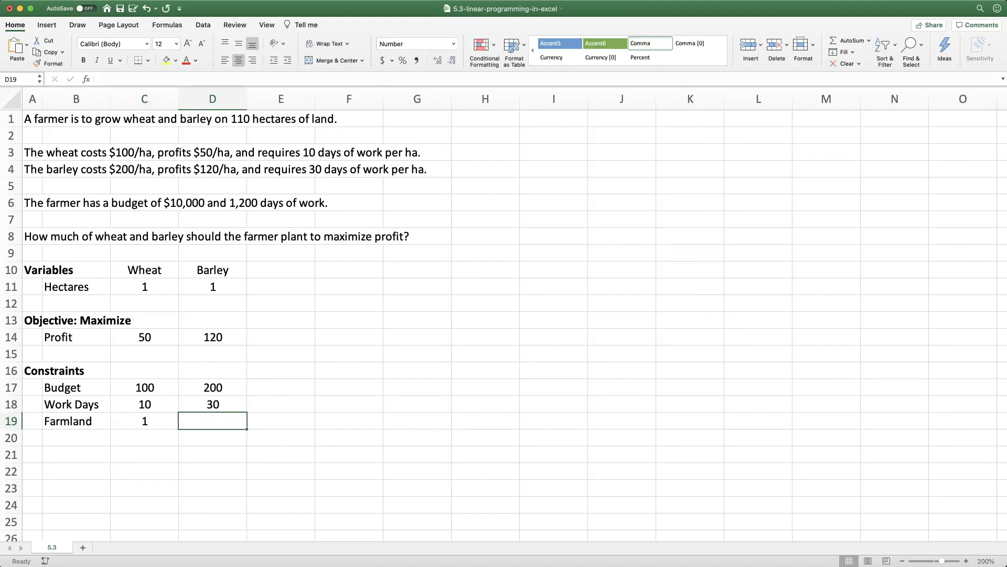
{"action": "type", "text": "1"}
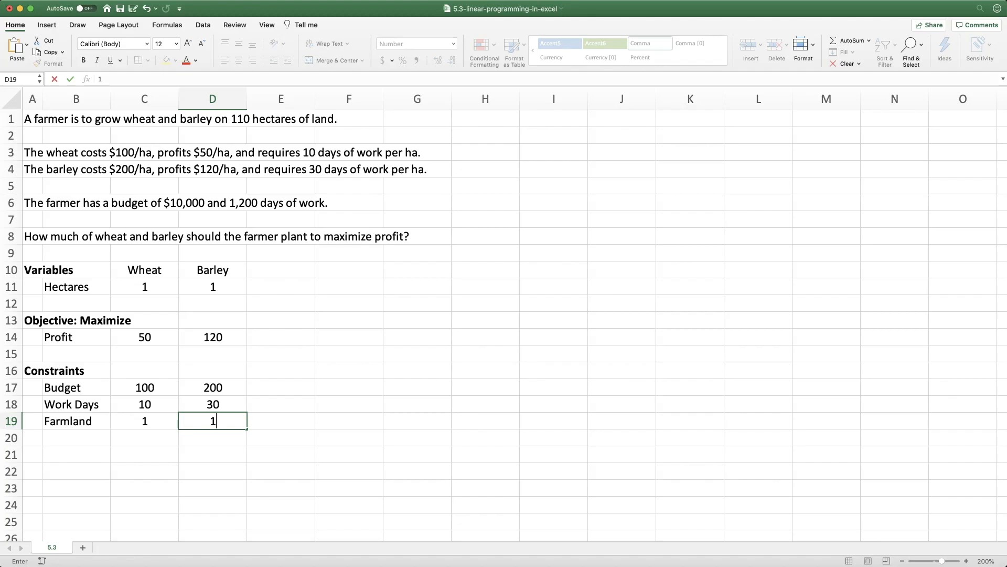
{"action": "key", "text": "Return"}
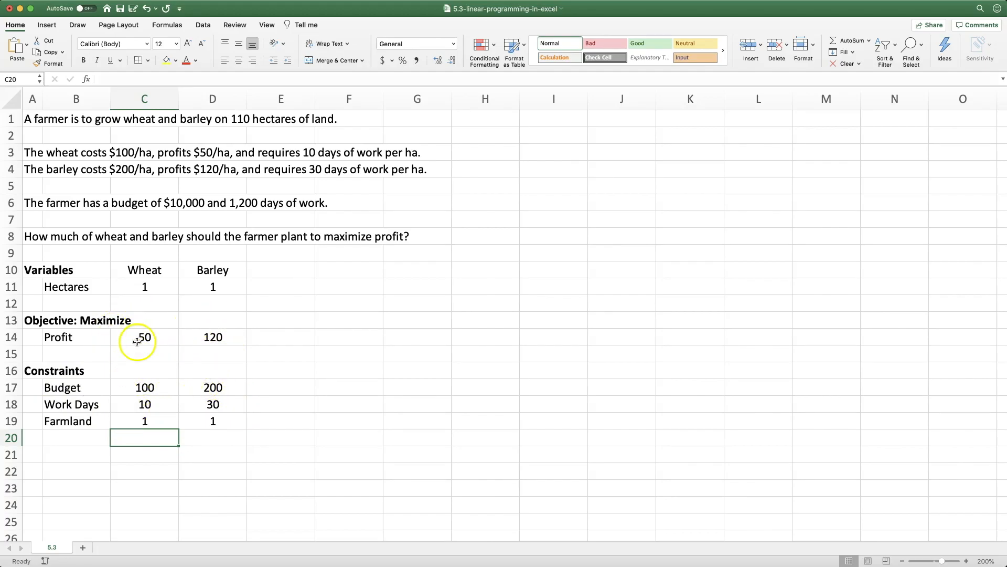
Calculate the total profit in E14 with the formula =C11*C14+D11*D14.
{"action": "left_click", "coordinate": [210, 290]}
{"action": "left_click", "coordinate": [156, 288]}
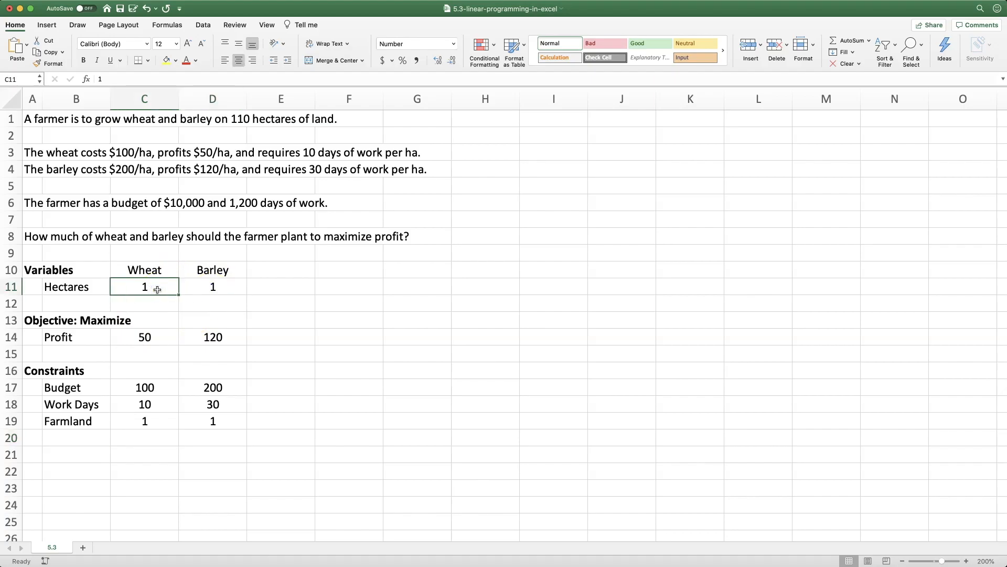
{"action": "left_click", "coordinate": [276, 338]}
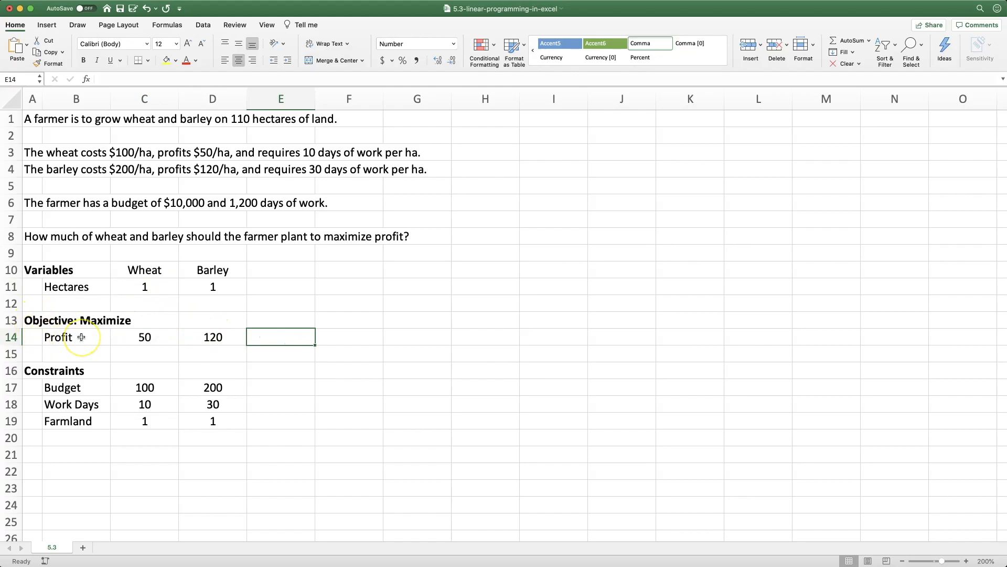
{"action": "type", "text": "="}
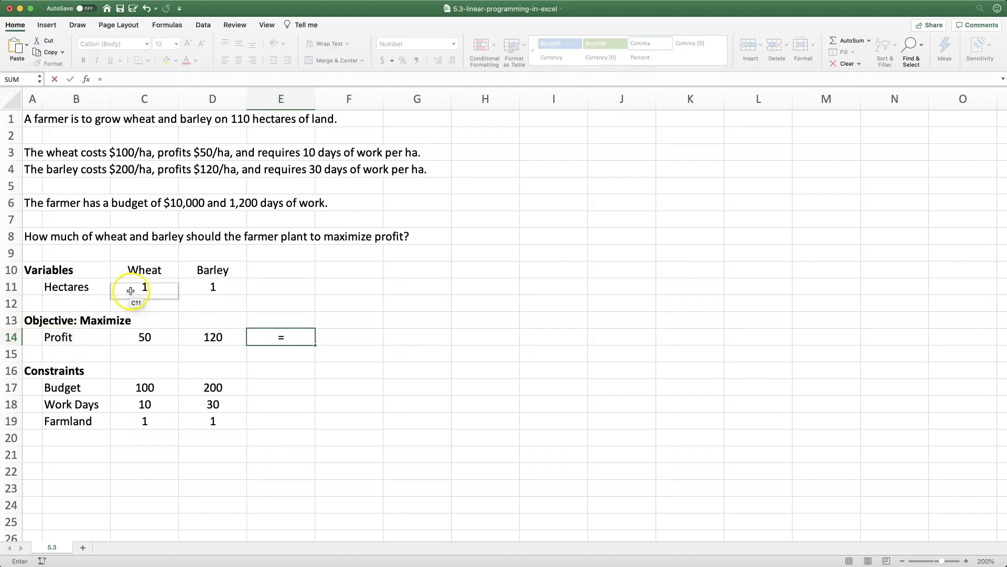
{"action": "left_click", "coordinate": [133, 286]}
{"action": "type", "text": "*"}
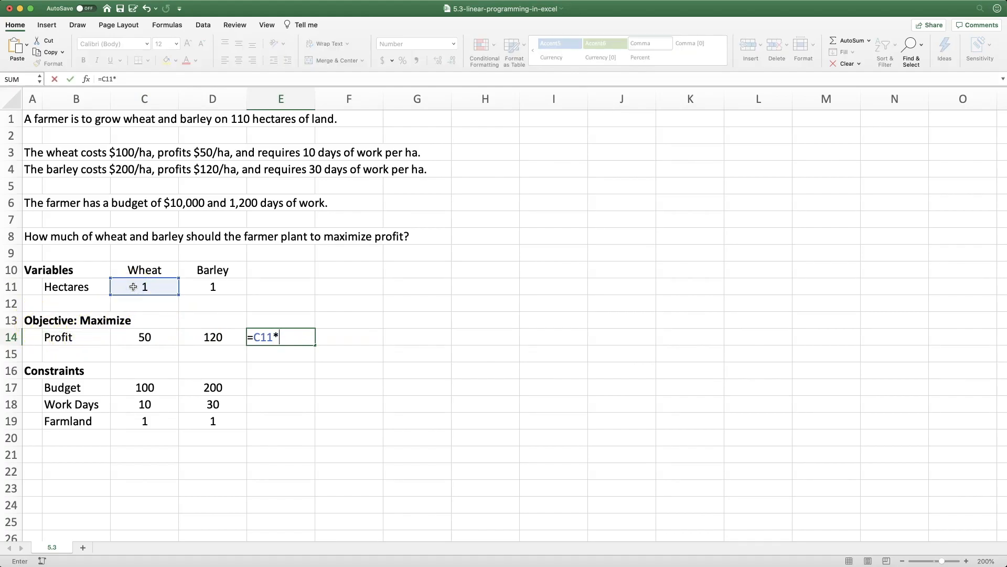
{"action": "left_click", "coordinate": [145, 334]}
{"action": "type", "text": "+"}
{"action": "left_click", "coordinate": [216, 287]}
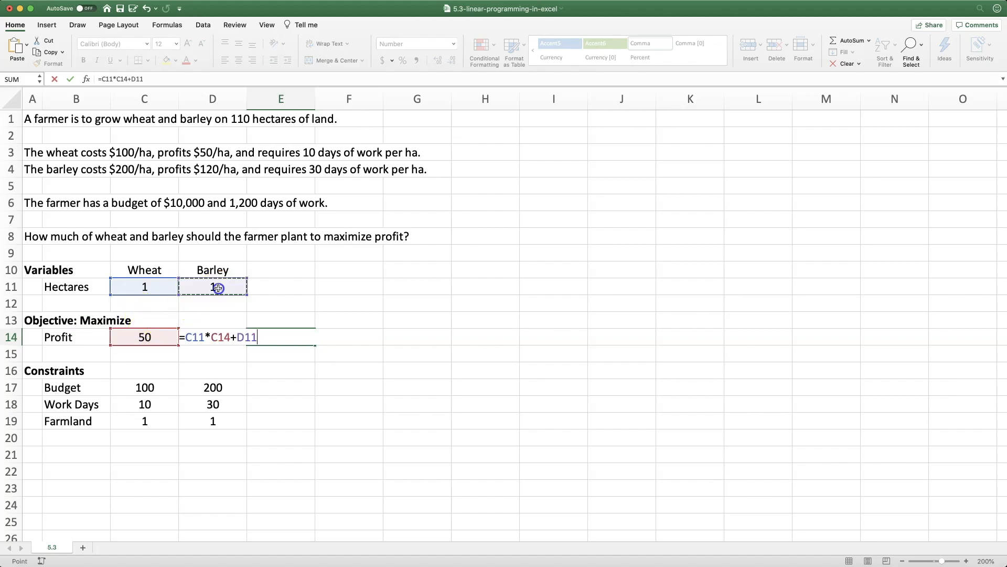
{"action": "type", "text": "*D14"}
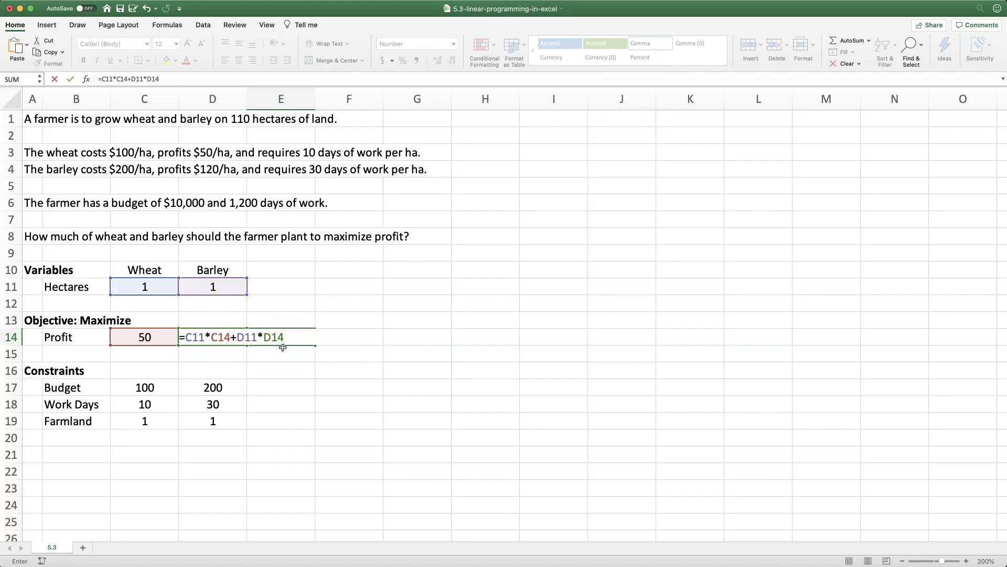
{"action": "key", "text": "Return"}
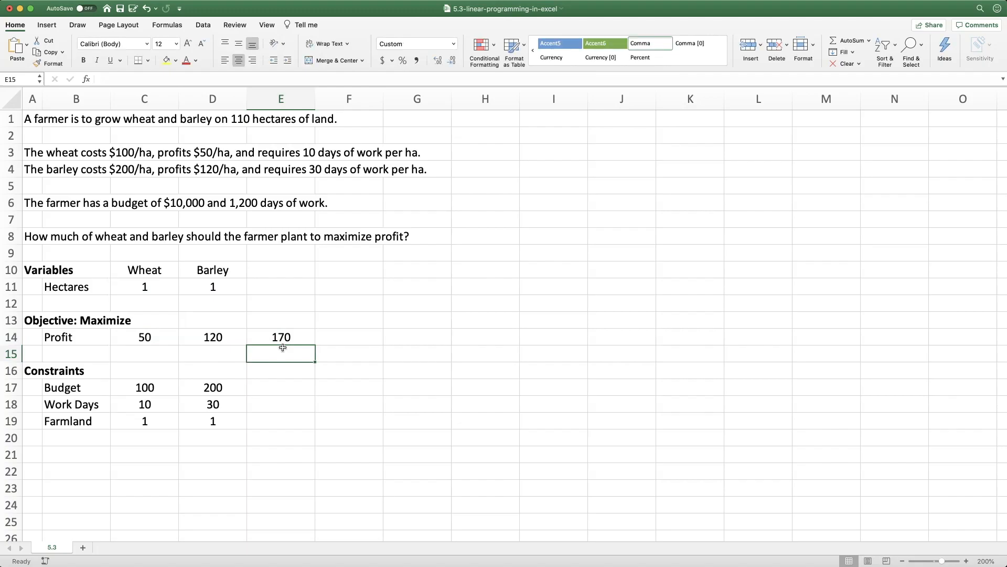
{"action": "left_click", "coordinate": [156, 286]}
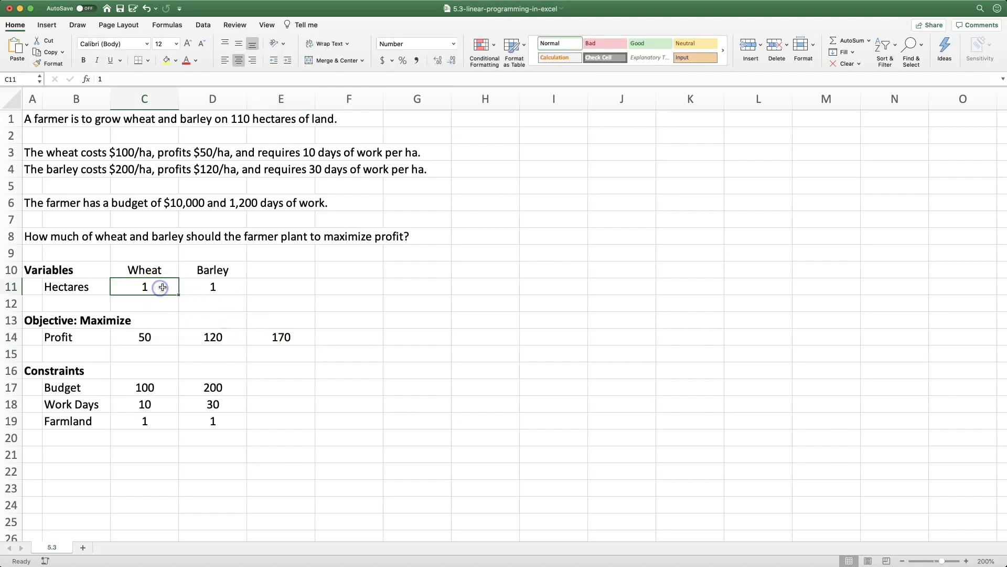
{"action": "left_click", "coordinate": [219, 286]}
{"action": "left_click", "coordinate": [144, 336]}
{"action": "left_click", "coordinate": [206, 338]}
Lock the hectares row in the E14 formula so that it reads =C$11*C14+D$11*D14.
{"action": "left_click", "coordinate": [288, 337]}
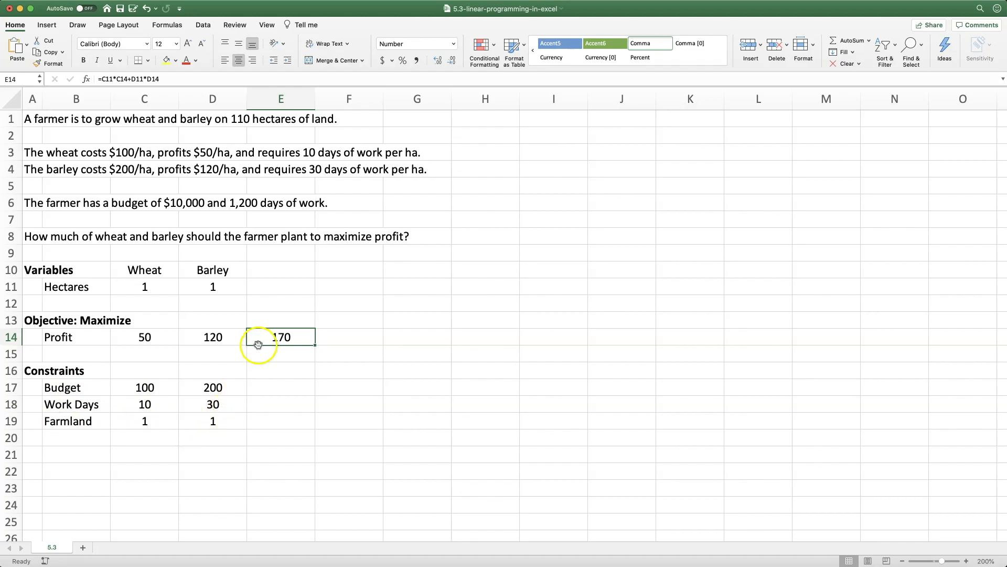
{"action": "double_click", "coordinate": [280, 335]}
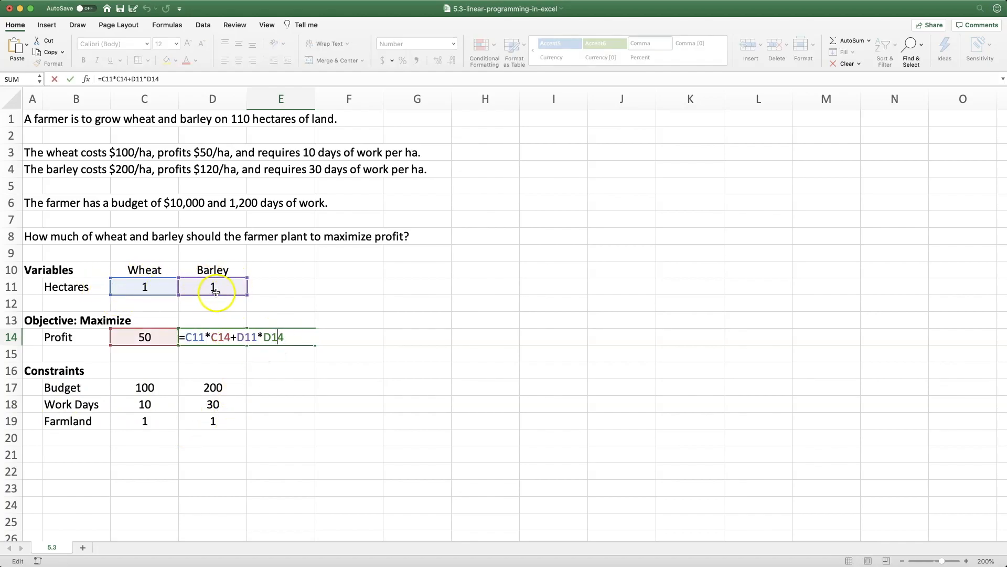
{"action": "left_click", "coordinate": [194, 338]}
{"action": "type", "text": "$"}
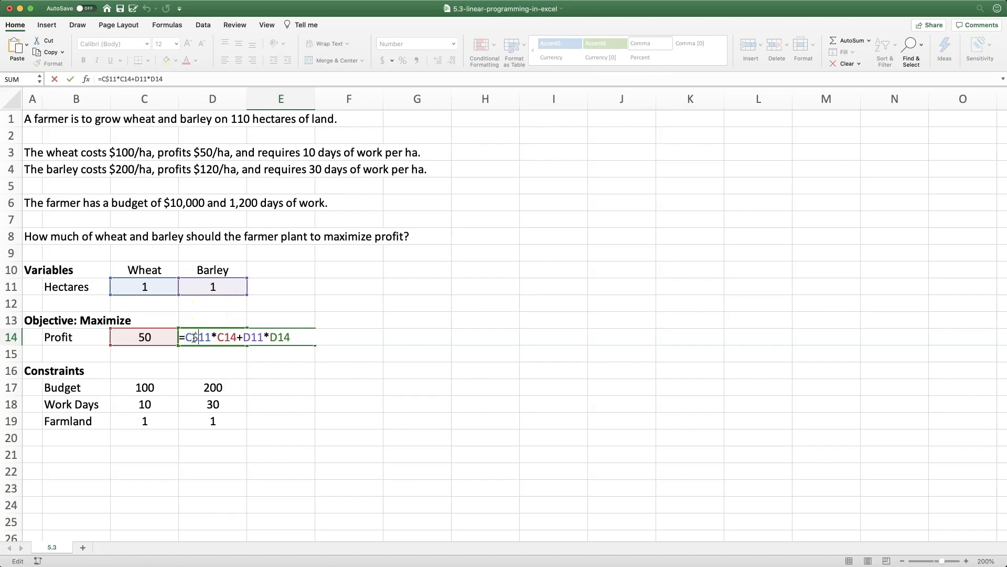
{"action": "left_click", "coordinate": [250, 338]}
{"action": "type", "text": "$"}
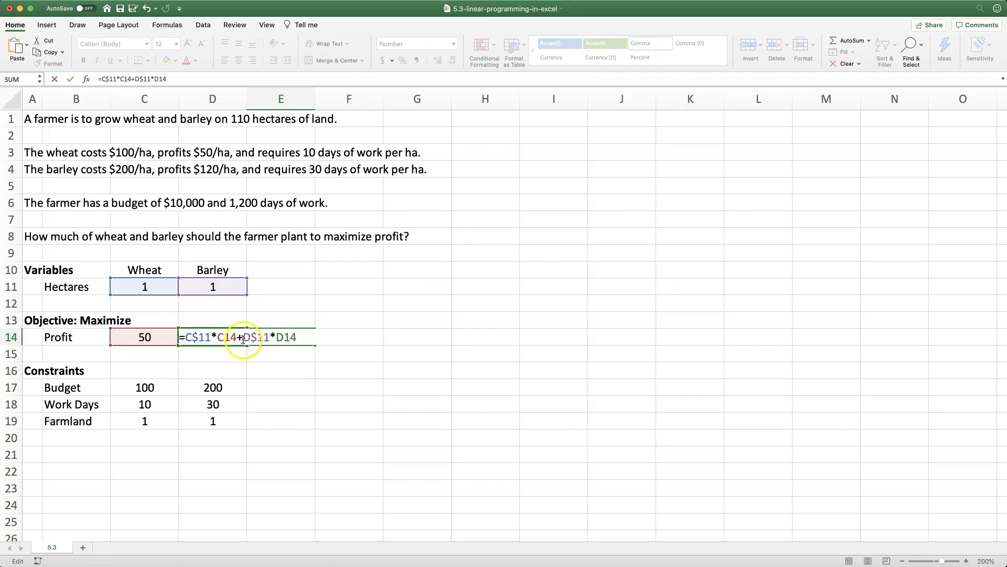
{"action": "key", "text": "Return"}
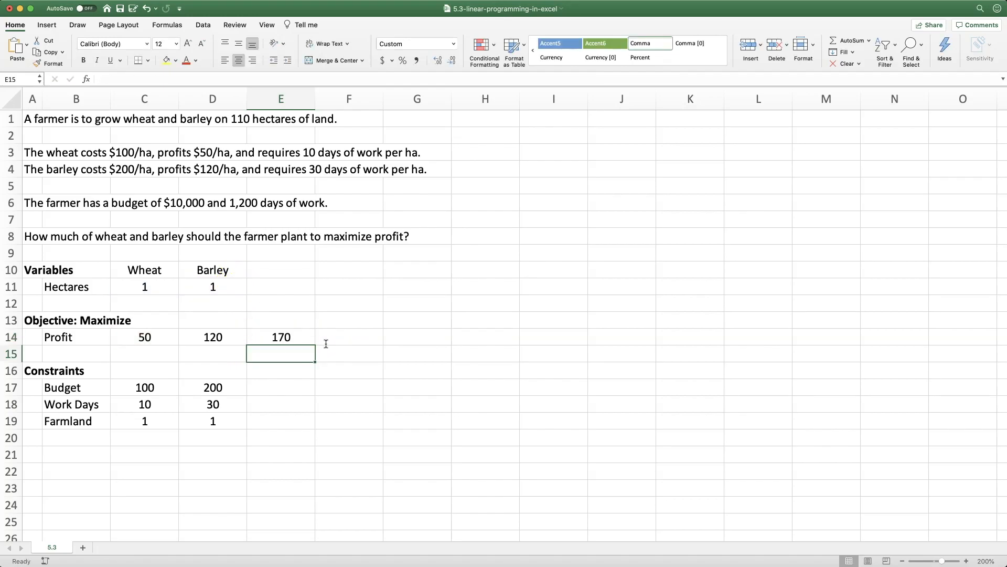
Copy the E14 formula down through E19 and clear the unneeded copies in E15 and E16.
{"action": "left_click", "coordinate": [307, 341]}
{"action": "left_click_drag", "start_coordinate": [315, 345], "coordinate": [288, 421]}
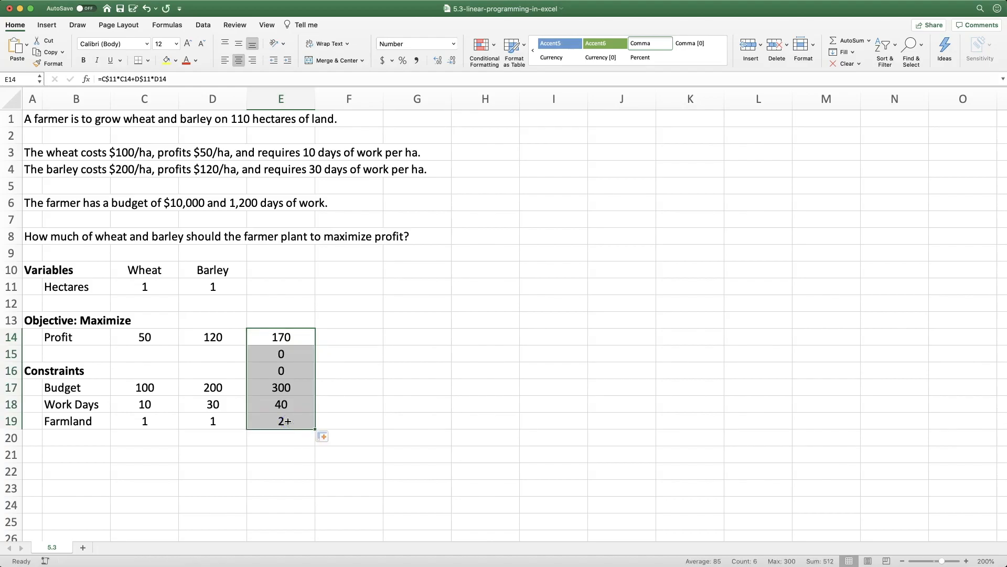
{"action": "left_click", "coordinate": [283, 356]}
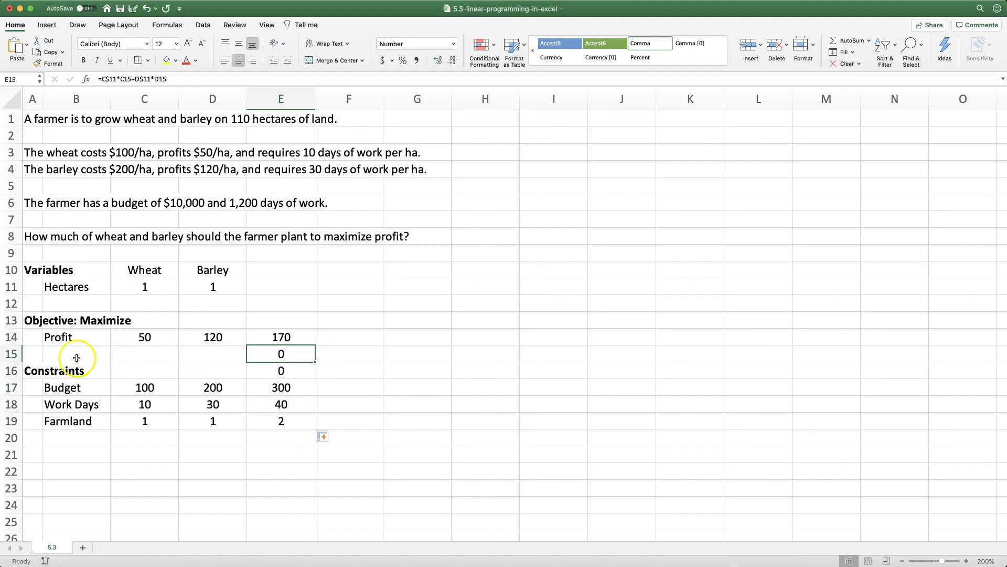
{"action": "key", "text": "Delete"}
{"action": "left_click", "coordinate": [265, 369]}
{"action": "key", "text": "Delete"}
Add the column headings TOTAL in E13 and LIMITS in G16.
{"action": "left_click", "coordinate": [280, 326]}
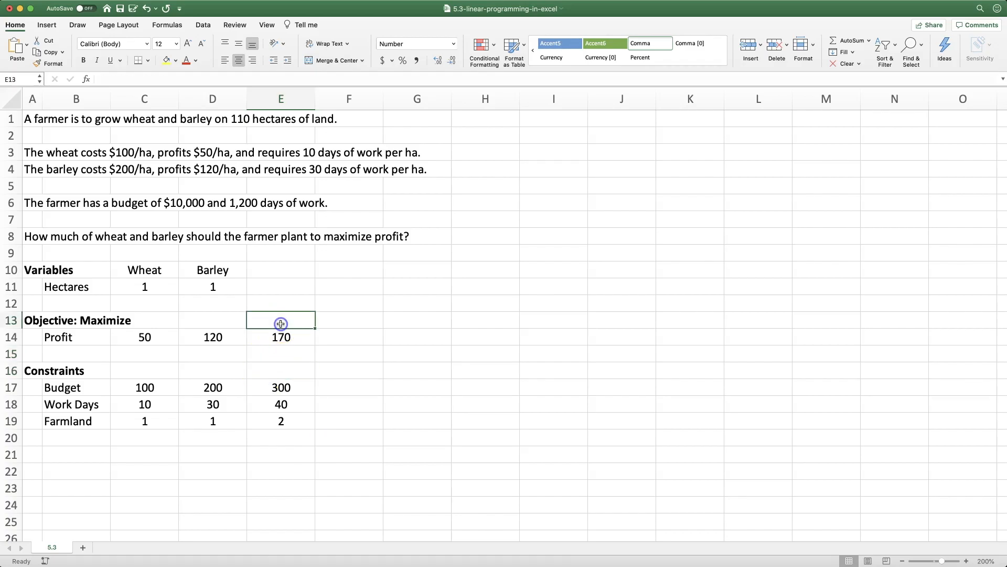
{"action": "type", "text": "TOTAL"}
{"action": "key", "text": "Return"}
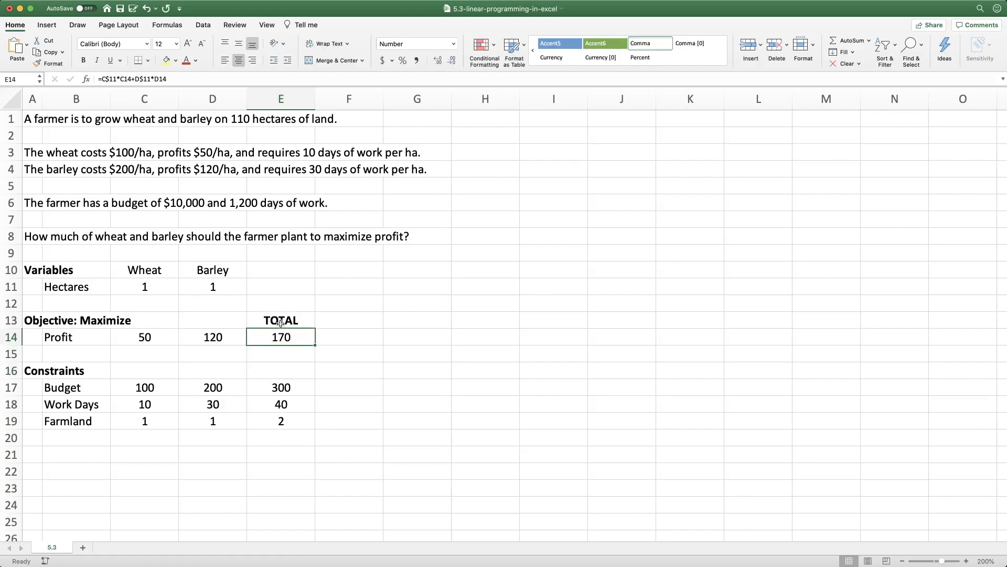
{"action": "left_click", "coordinate": [321, 321]}
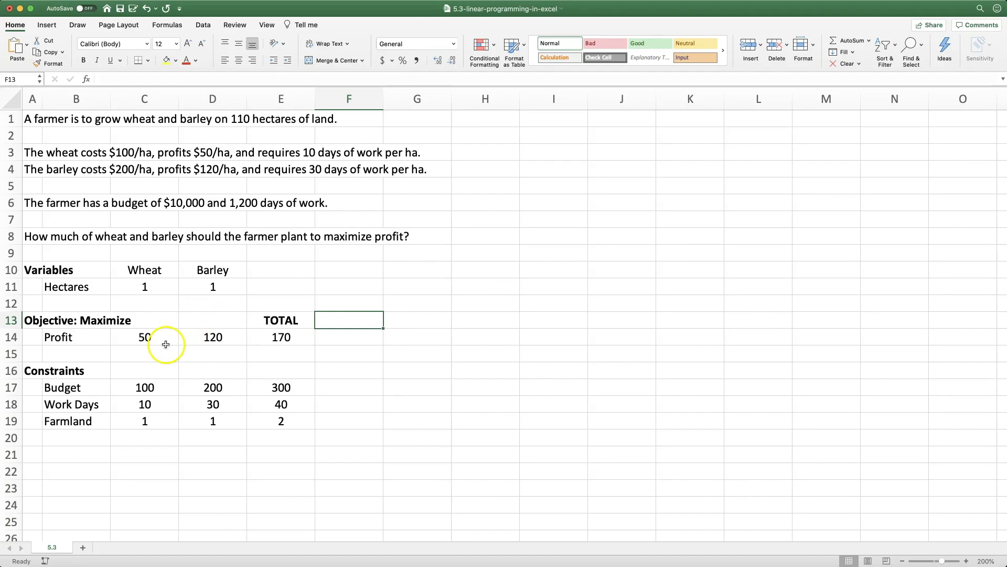
{"action": "left_click", "coordinate": [414, 374]}
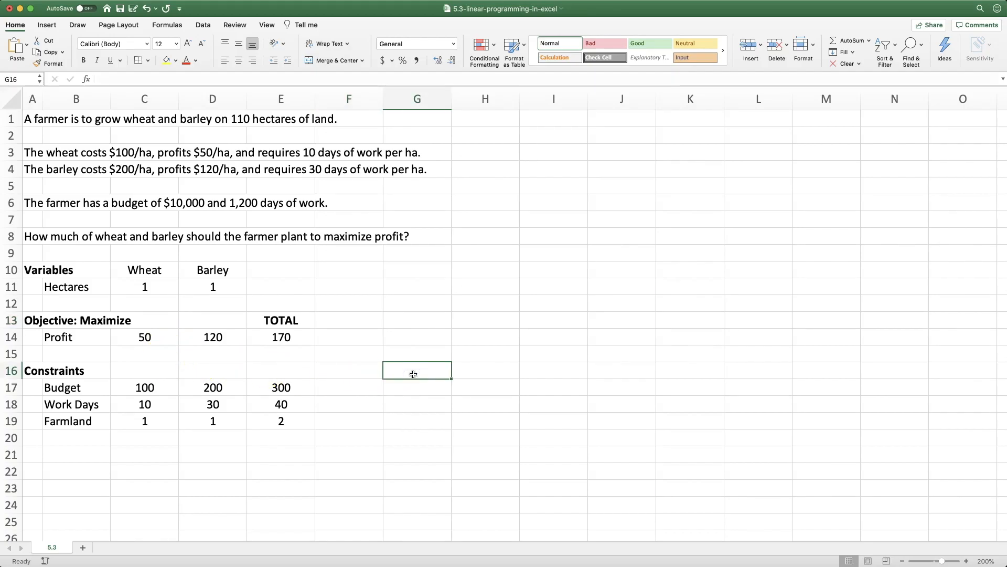
{"action": "type", "text": "LIMITS"}
{"action": "left_click", "coordinate": [375, 387]}
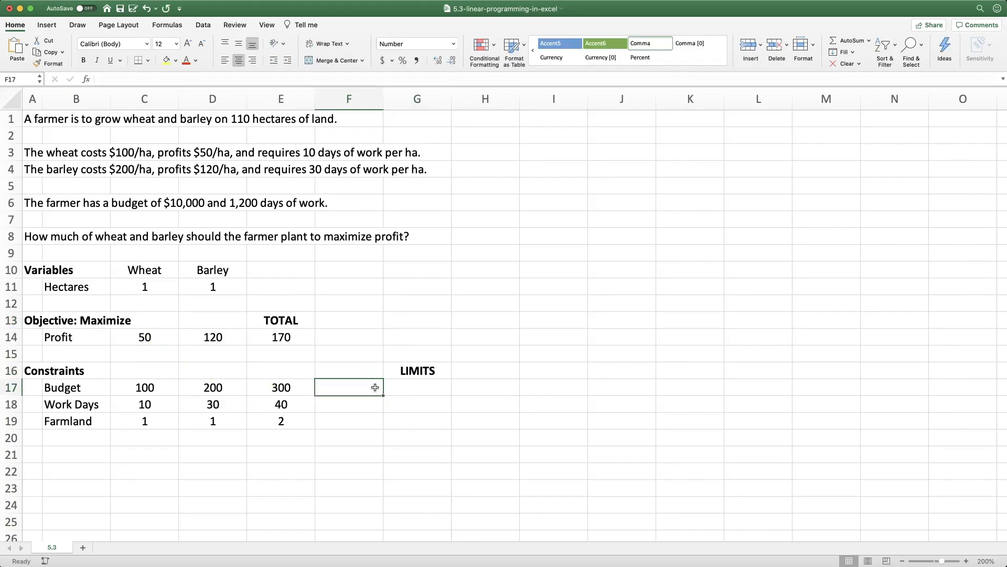
Enter the <= sign in F17:F19 and the limits 10000 for budget, 1200 for work days and 110 for farmland in G17:G19.
{"action": "type", "text": "<="}
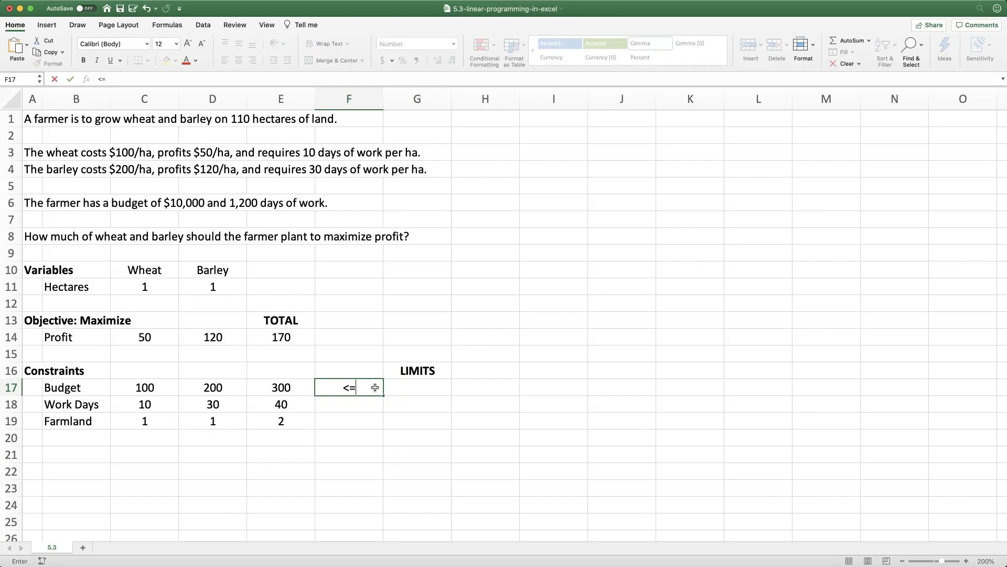
{"action": "key", "text": "Tab"}
{"action": "type", "text": "10000"}
{"action": "key", "text": "Return"}
{"action": "type", "text": "<="}
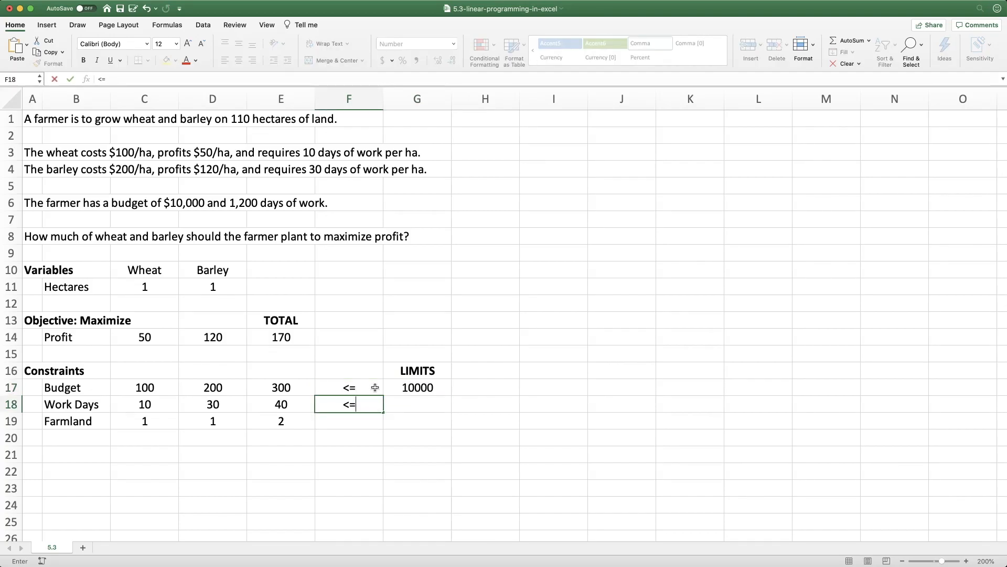
{"action": "key", "text": "Tab"}
{"action": "type", "text": "1200"}
{"action": "key", "text": "Return"}
{"action": "type", "text": "<="}
{"action": "key", "text": "Tab"}
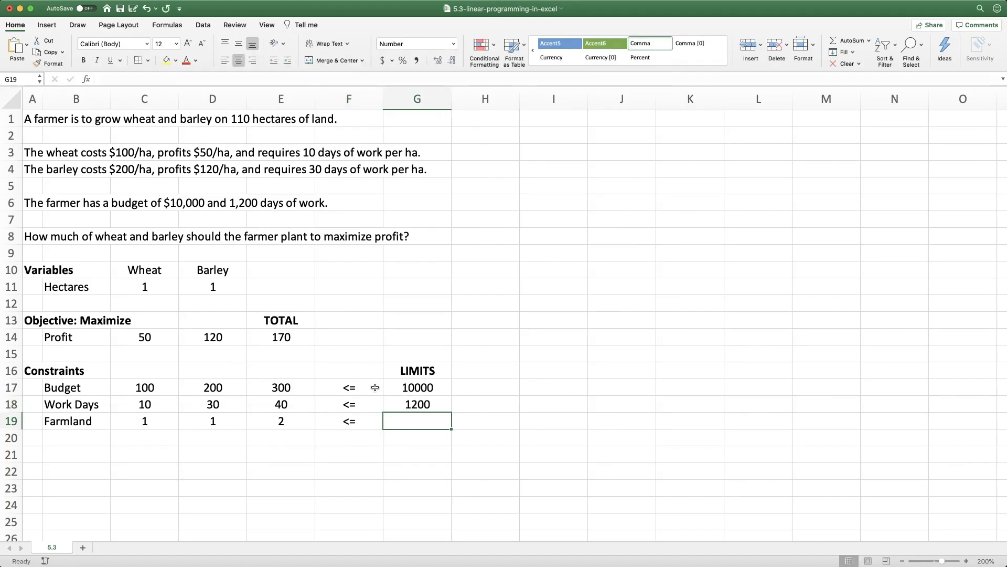
{"action": "type", "text": "110"}
{"action": "key", "text": "Return"}
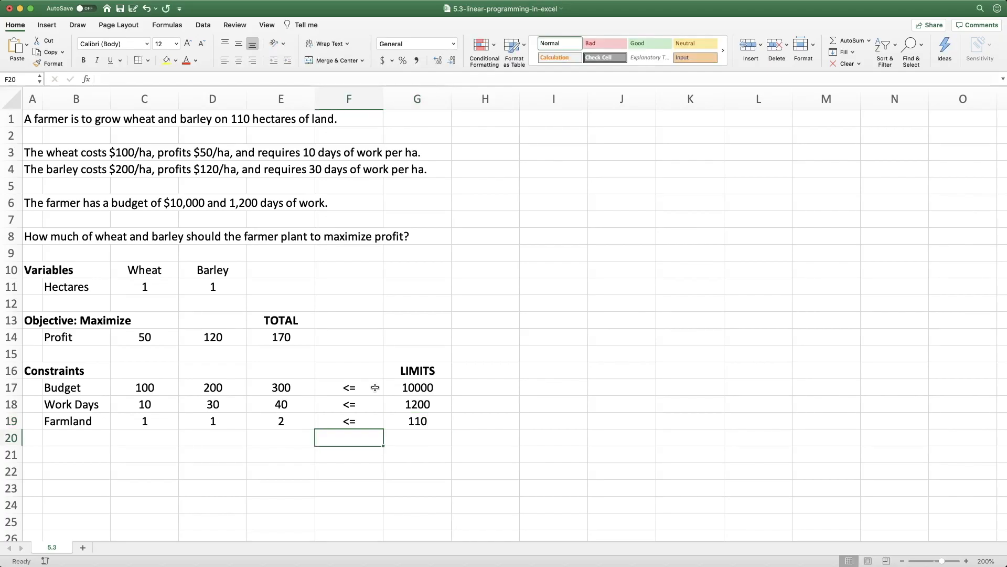
{"action": "left_click", "coordinate": [36, 456]}
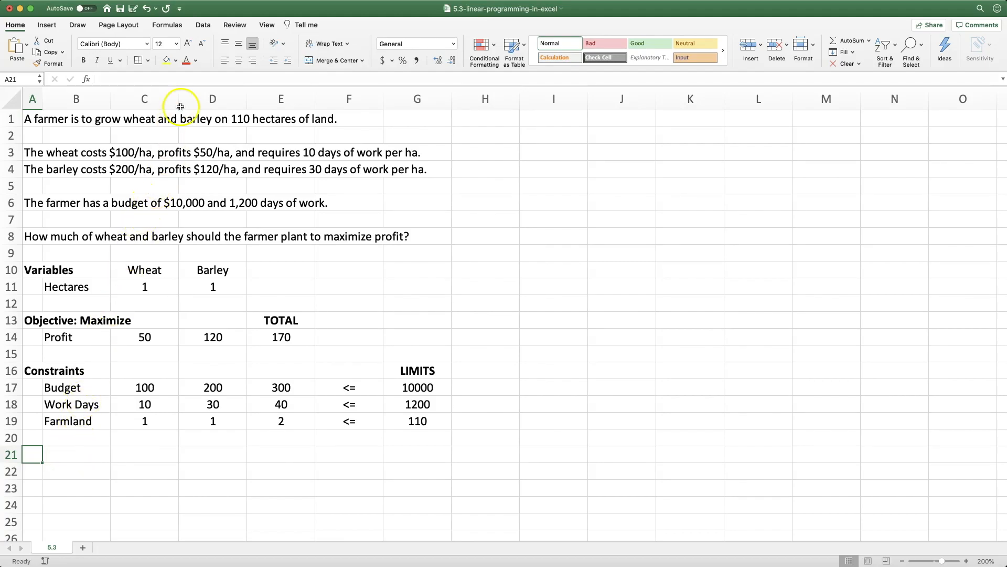
Open Solver and set it to maximize the total profit in E14 by changing the hectares cells C11:D11.
{"action": "left_click", "coordinate": [203, 26]}
{"action": "left_click", "coordinate": [746, 47]}
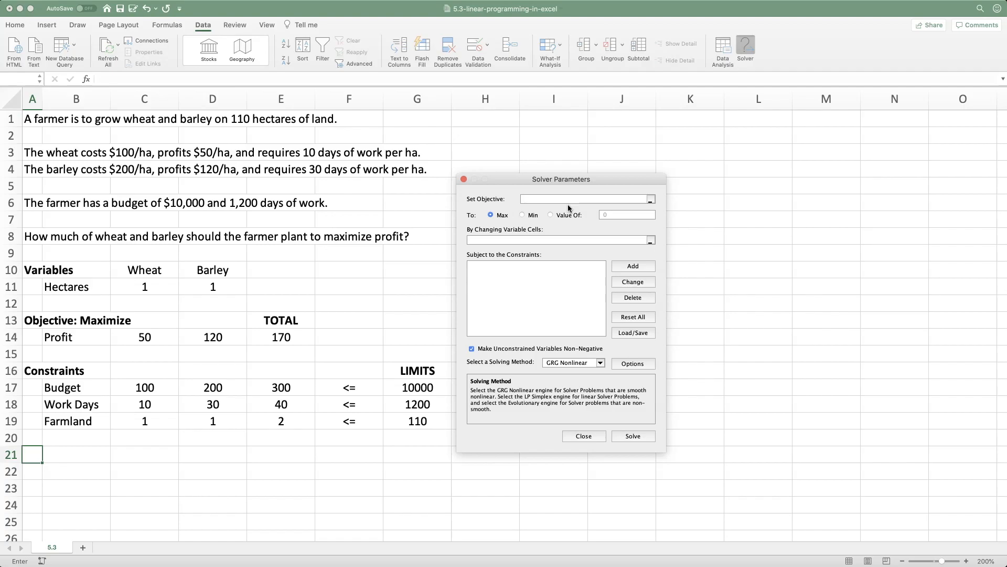
{"action": "left_click", "coordinate": [487, 211]}
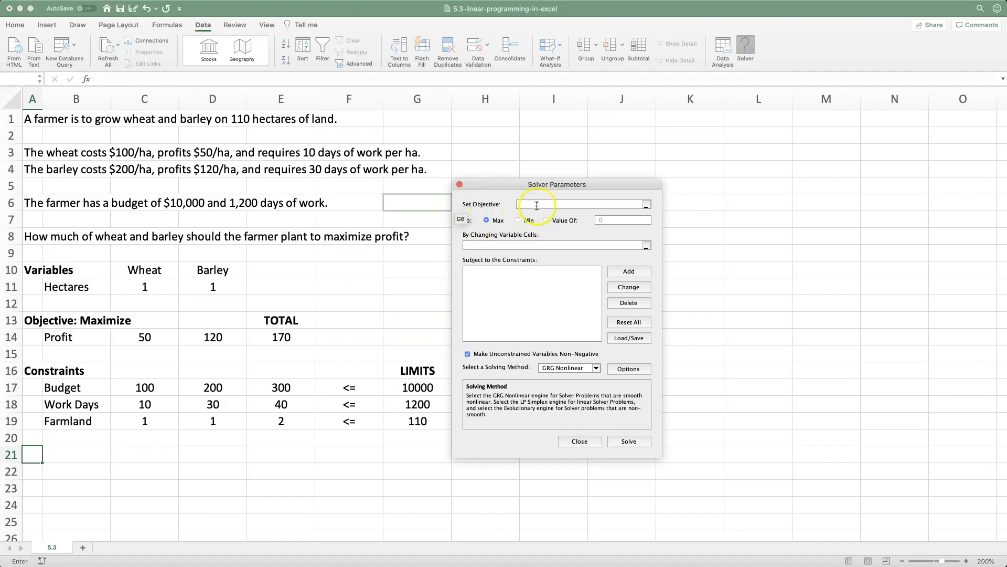
{"action": "left_click", "coordinate": [303, 339]}
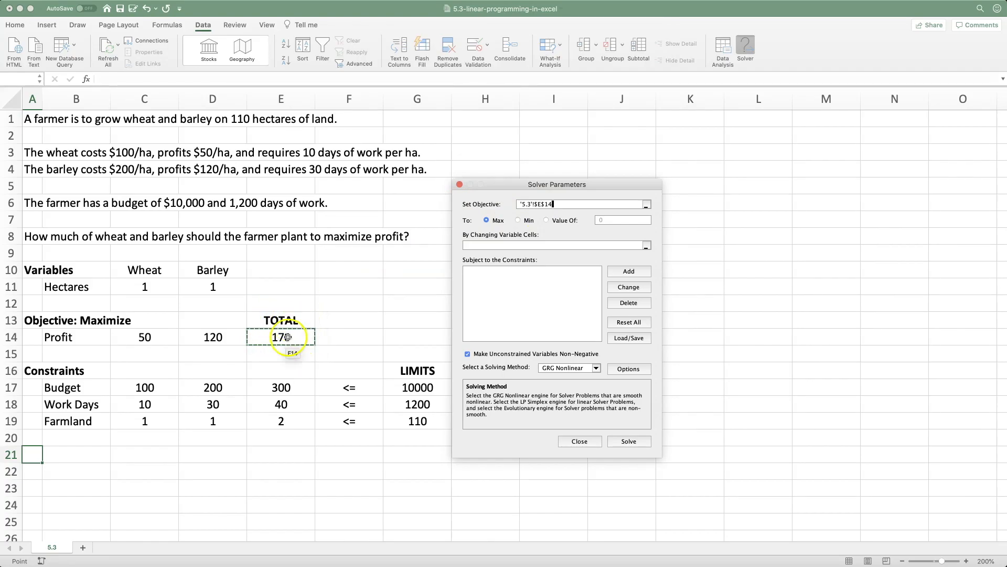
{"action": "left_click", "coordinate": [480, 245]}
{"action": "left_click_drag", "start_coordinate": [143, 287], "coordinate": [205, 289]}
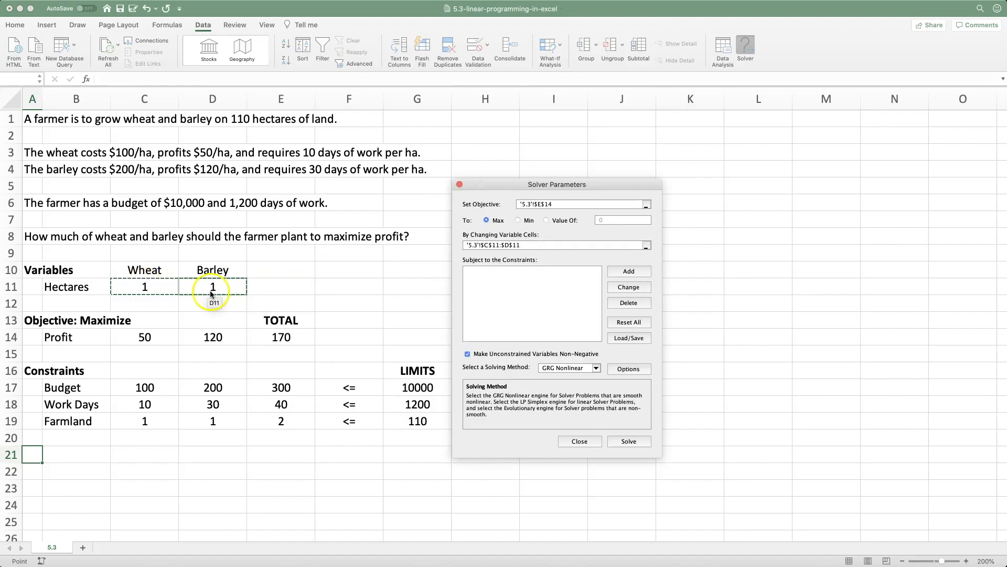
{"action": "left_click", "coordinate": [165, 282]}
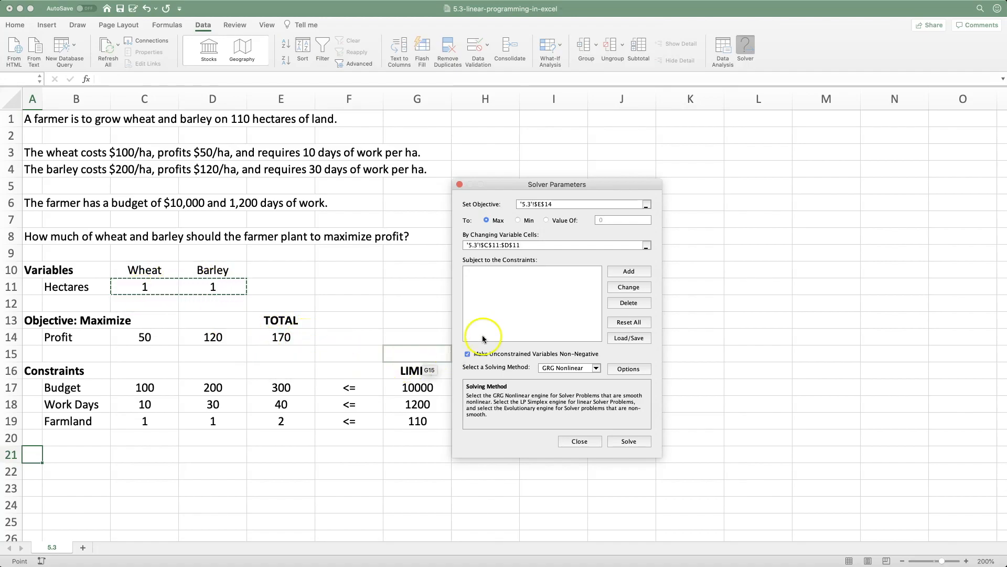
Add the Solver constraint that the budget total in E17 is <= its limit in G17.
{"action": "left_click", "coordinate": [629, 271]}
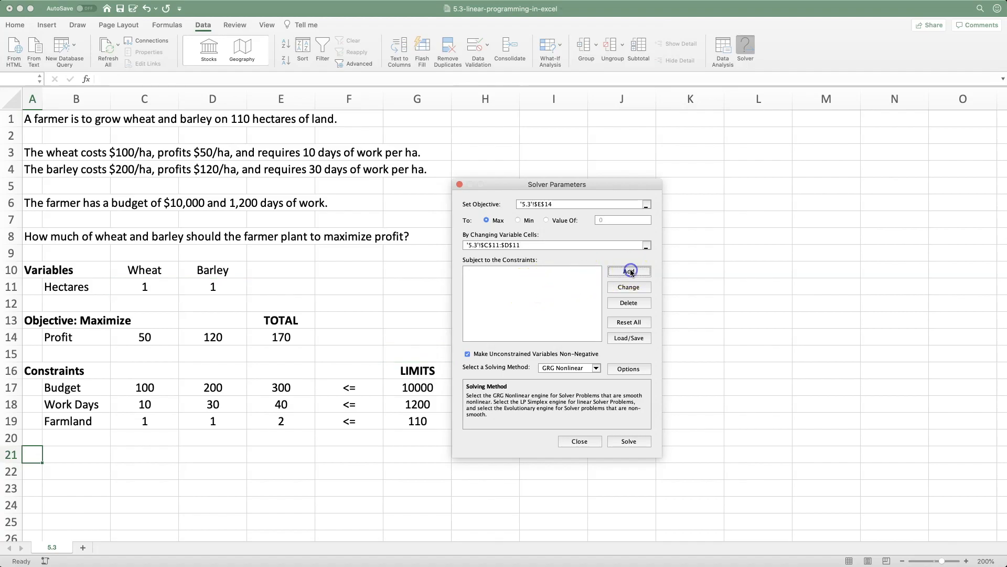
{"action": "left_click", "coordinate": [294, 387]}
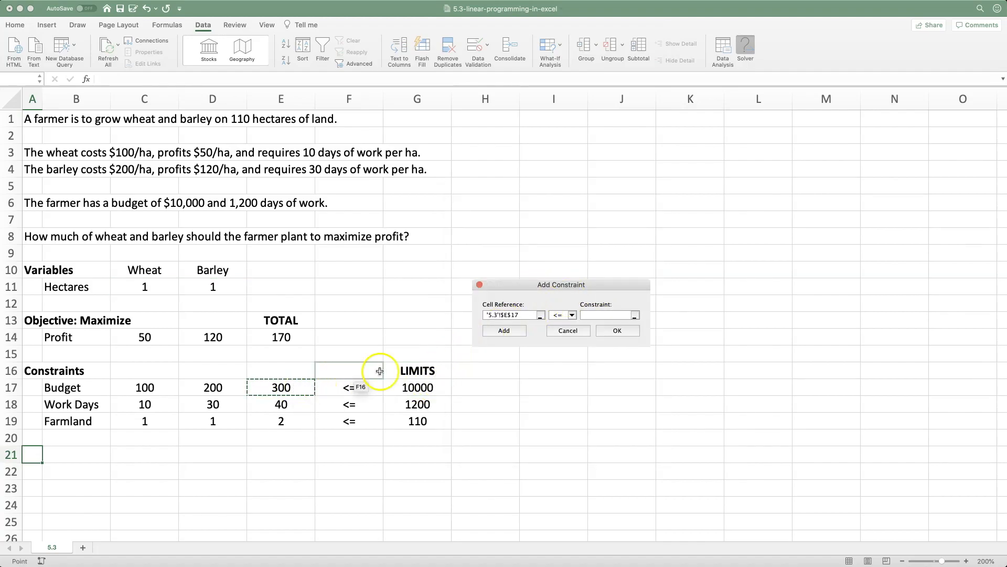
{"action": "left_click", "coordinate": [570, 315]}
{"action": "left_click", "coordinate": [422, 388]}
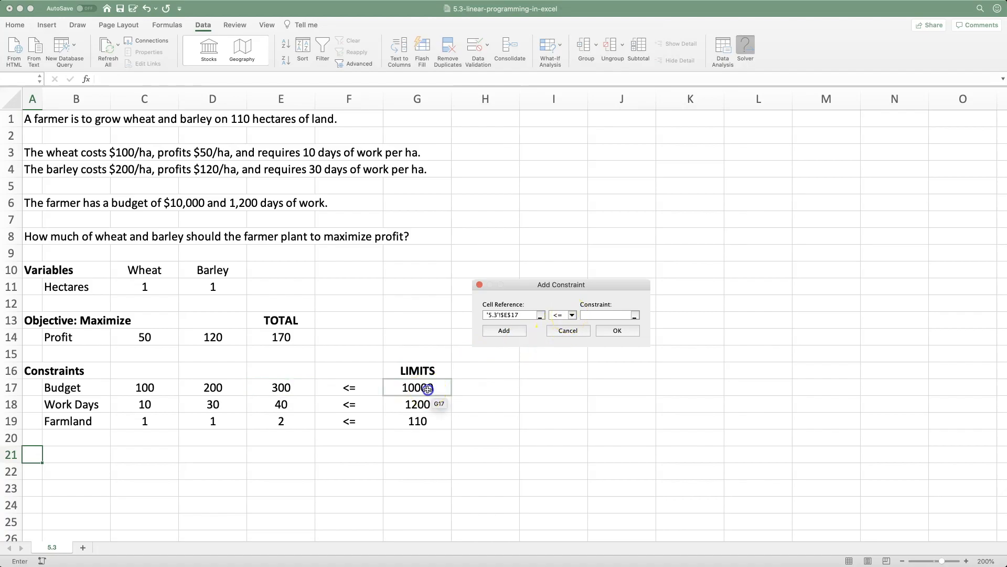
{"action": "left_click", "coordinate": [503, 330]}
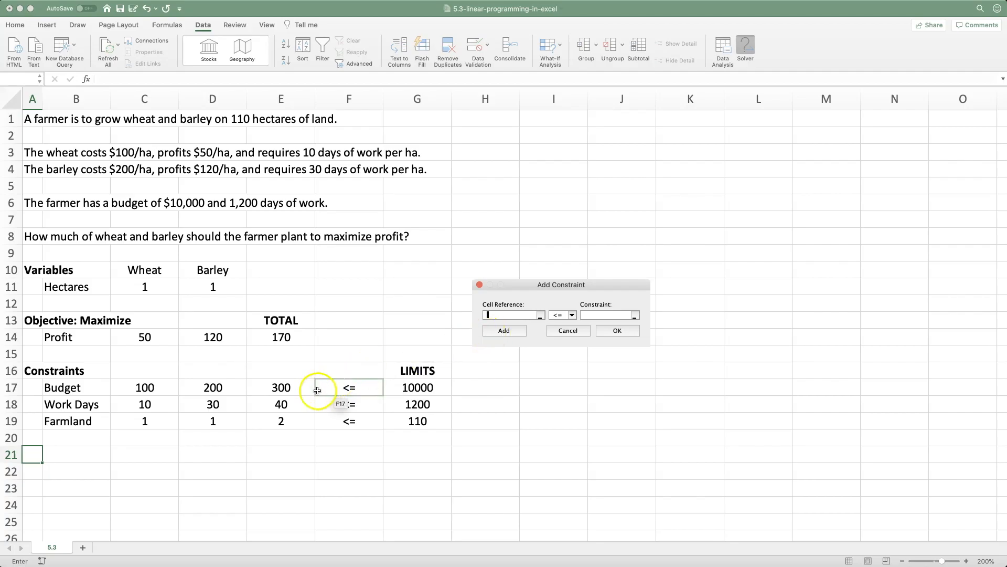
Add the Solver constraint that the work days total in E18 is <= its limit in G18.
{"action": "left_click", "coordinate": [293, 407]}
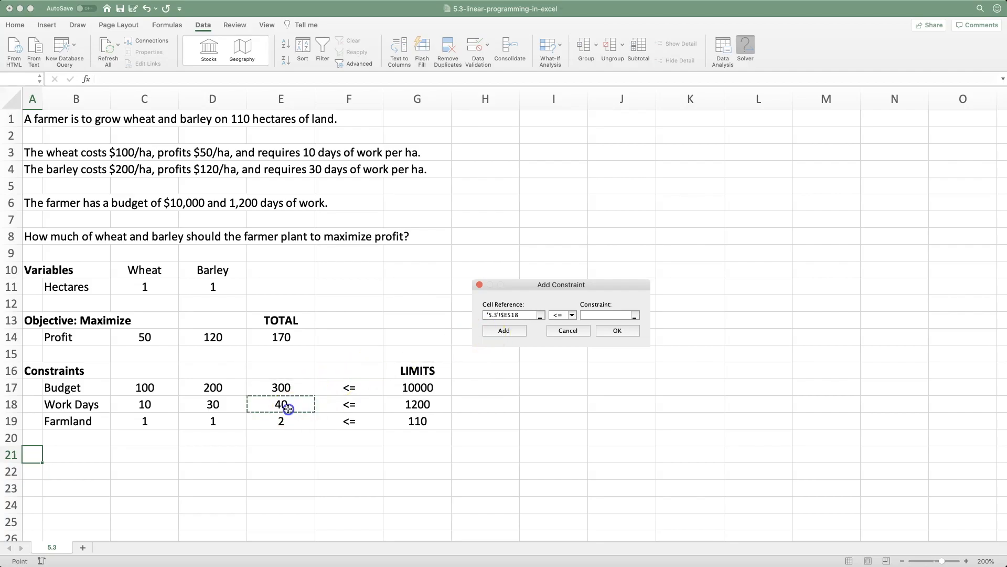
{"action": "left_click", "coordinate": [562, 314]}
{"action": "left_click", "coordinate": [559, 324]}
{"action": "left_click", "coordinate": [593, 315]}
{"action": "left_click", "coordinate": [420, 402]}
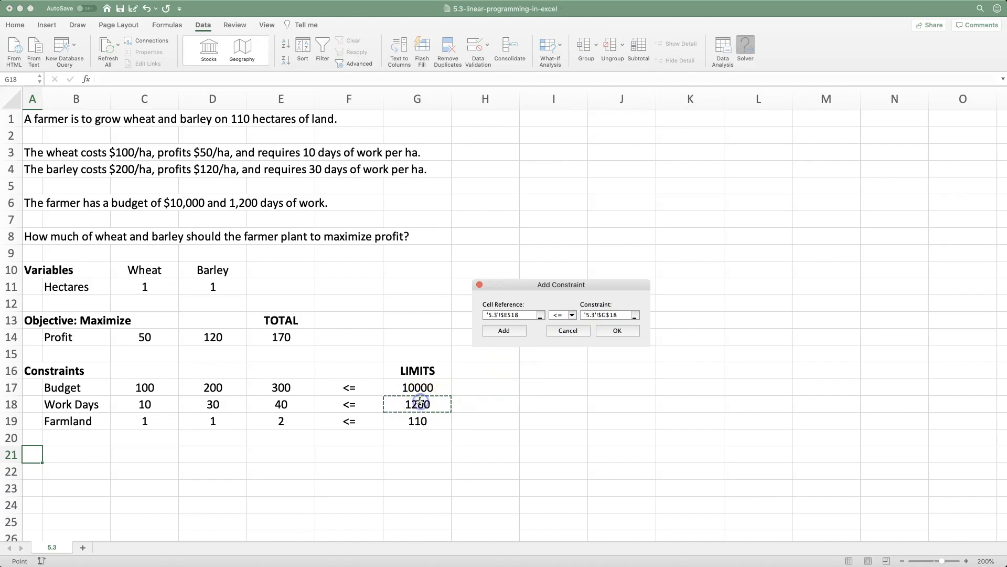
{"action": "left_click", "coordinate": [513, 331]}
Add the farmland constraint E19 <= G19 and return to the Solver parameters.
{"action": "left_click", "coordinate": [294, 422]}
{"action": "left_click", "coordinate": [617, 315]}
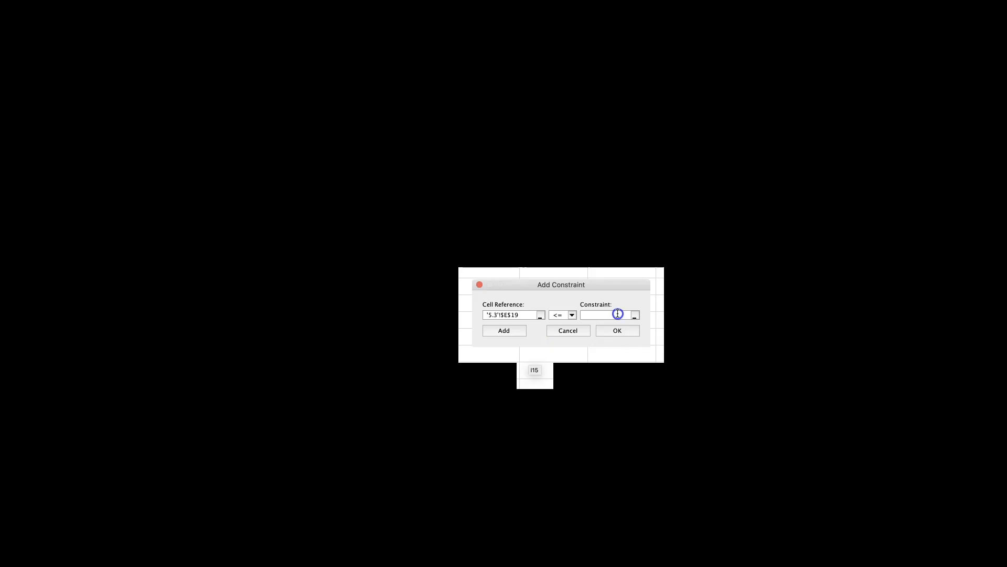
{"action": "left_click", "coordinate": [411, 422]}
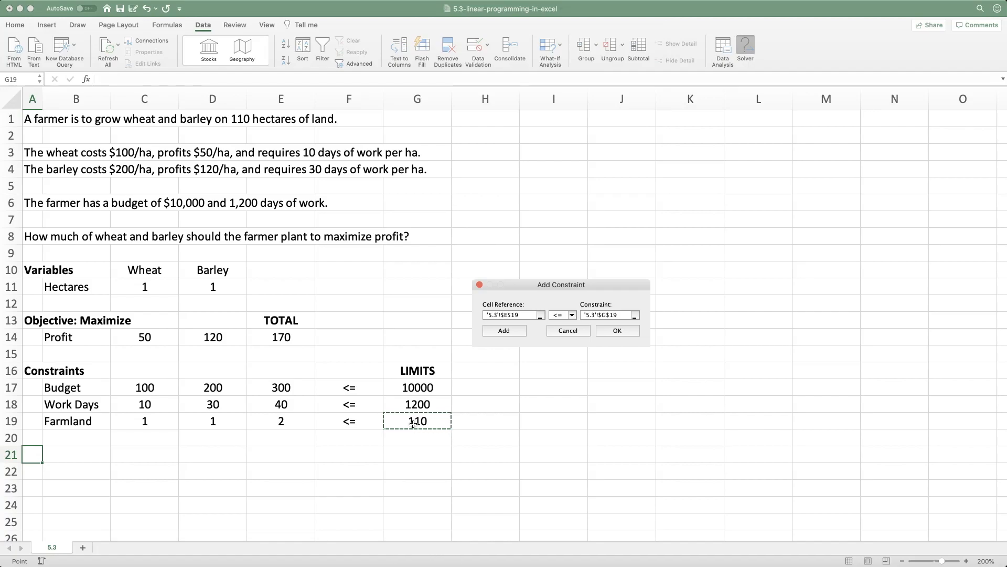
{"action": "left_click", "coordinate": [615, 333]}
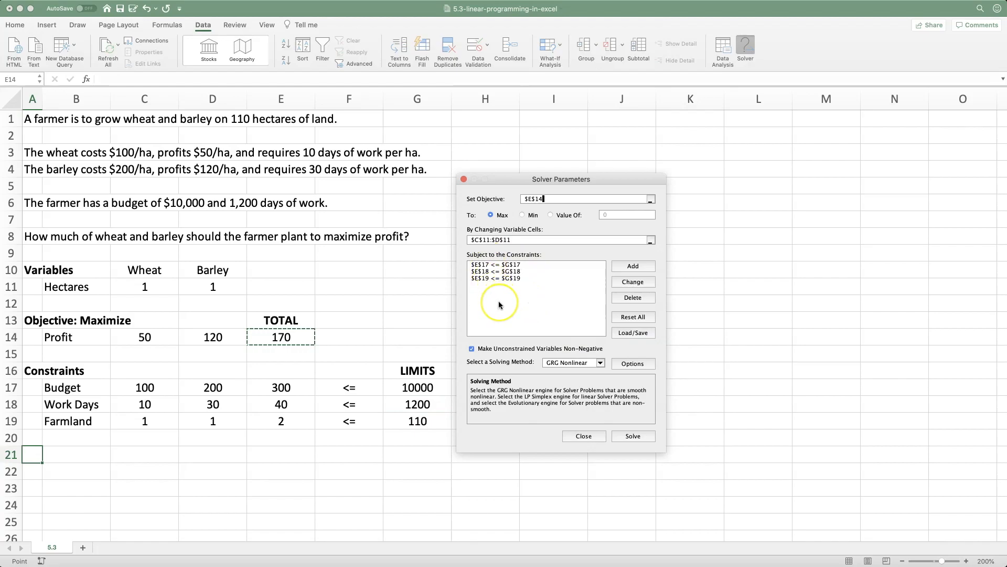
Solve the model with the Simplex LP method and keep the Solver solution.
{"action": "left_click", "coordinate": [601, 362]}
{"action": "left_click", "coordinate": [577, 380]}
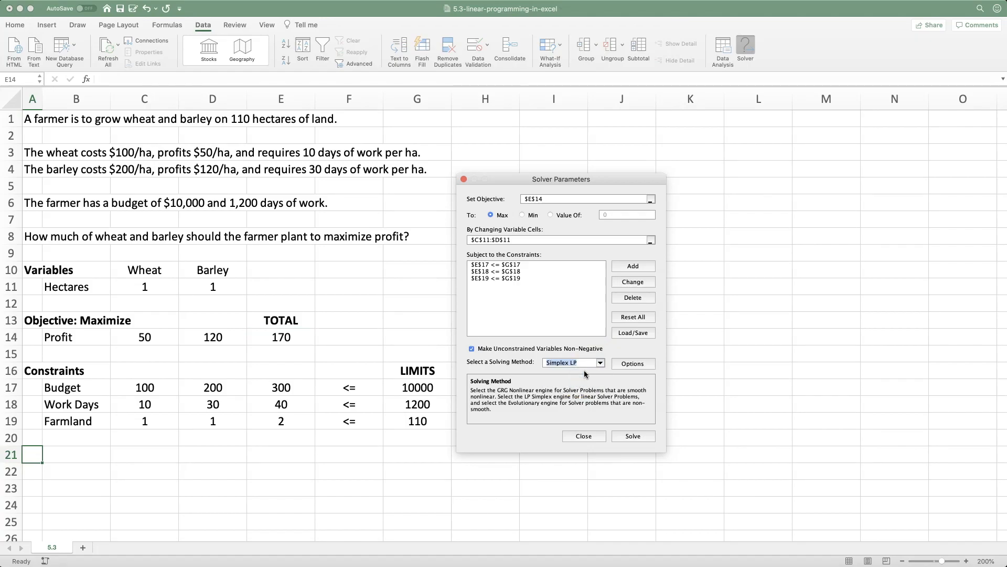
{"action": "left_click", "coordinate": [635, 436]}
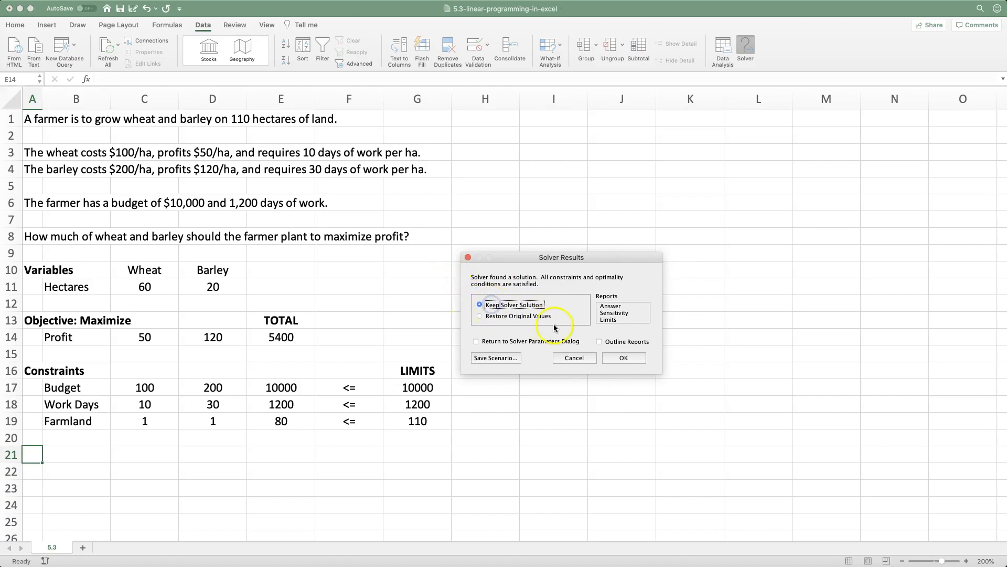
{"action": "left_click", "coordinate": [623, 358]}
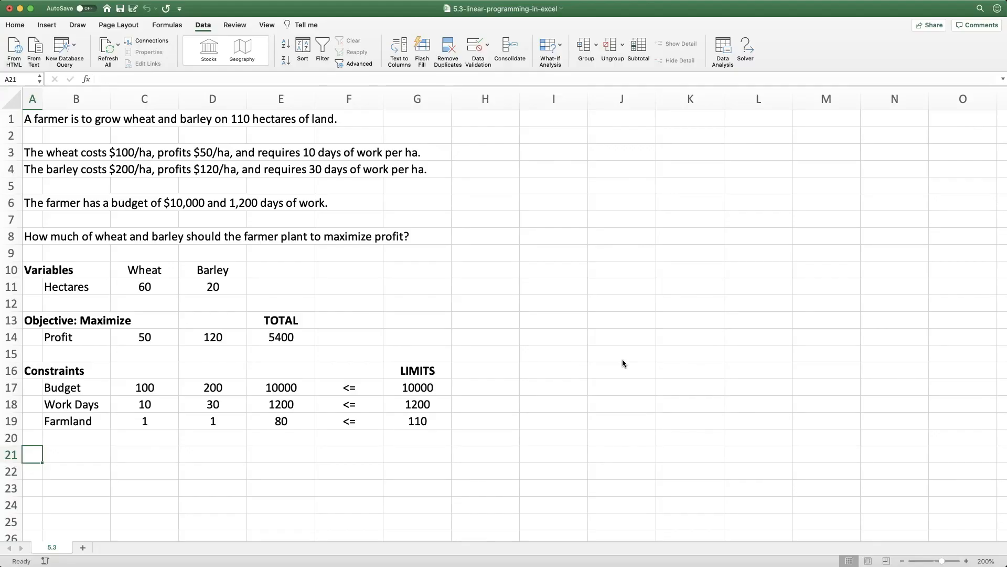
Examine the optimal wheat and barley hectares and compare the budget, work days and farmland totals with their limits.
{"action": "left_click", "coordinate": [148, 286]}
{"action": "left_click", "coordinate": [213, 290]}
{"action": "left_click", "coordinate": [276, 296]}
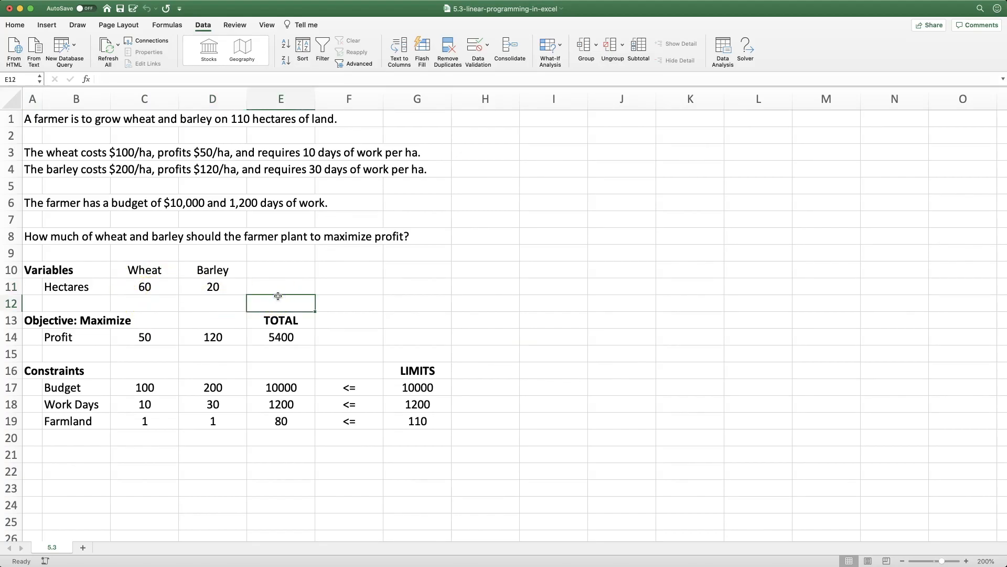
{"action": "left_click", "coordinate": [148, 286]}
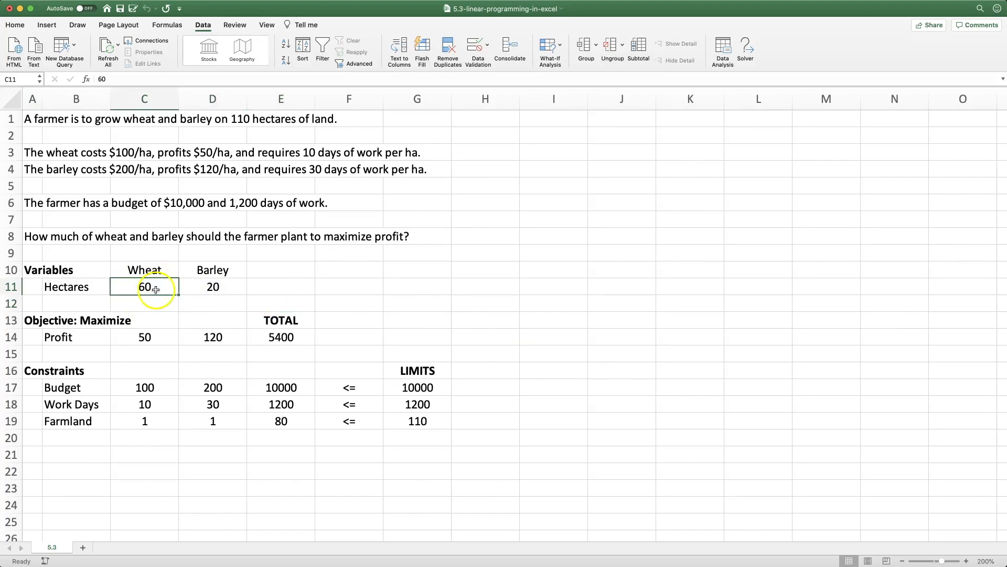
{"action": "left_click", "coordinate": [195, 291]}
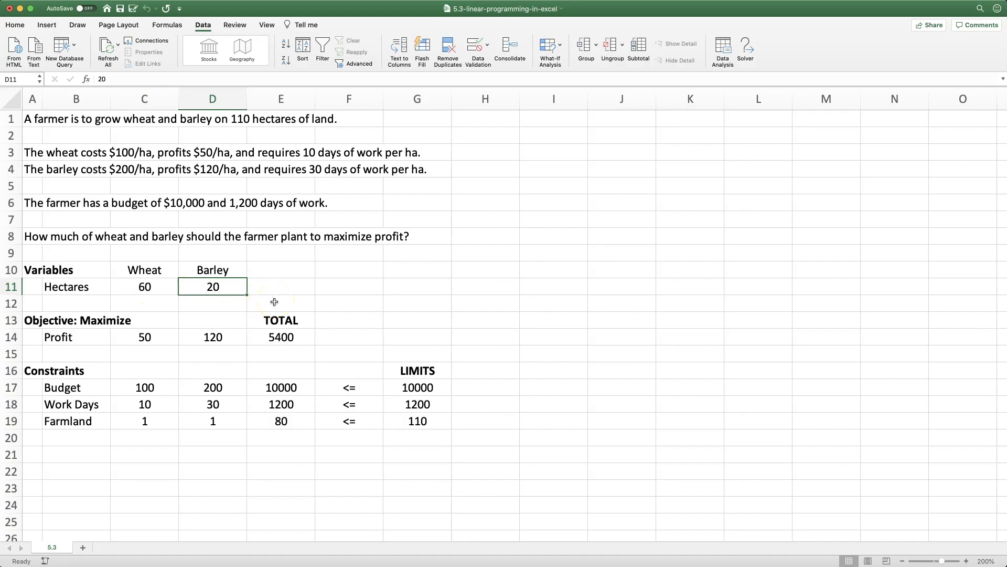
{"action": "left_click", "coordinate": [286, 387]}
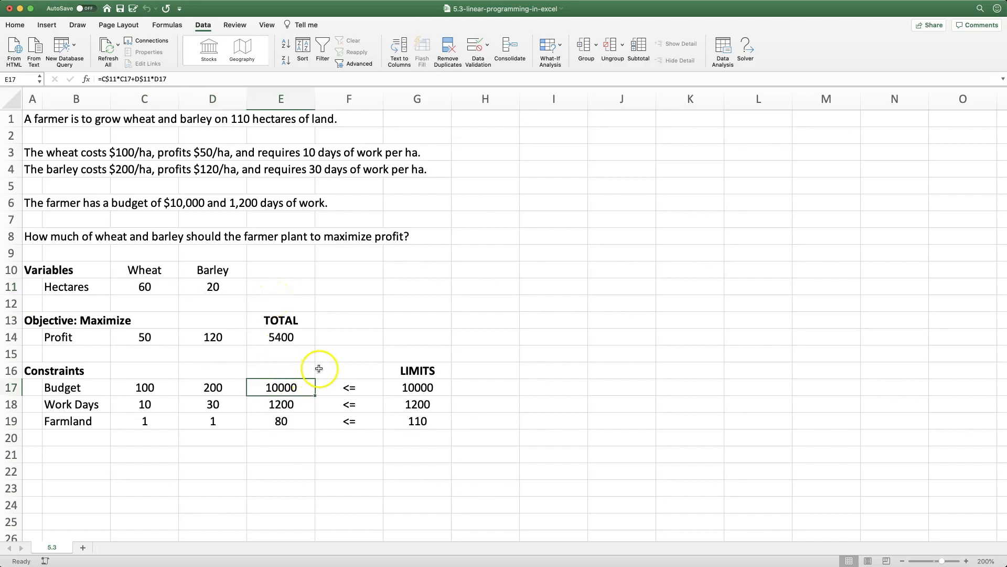
{"action": "left_click", "coordinate": [310, 405]}
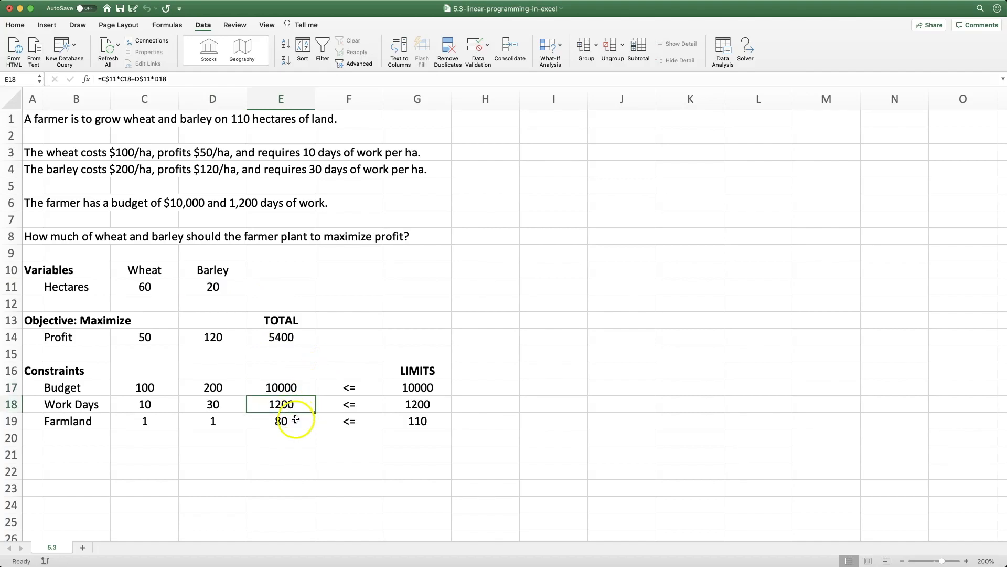
{"action": "left_click", "coordinate": [308, 433]}
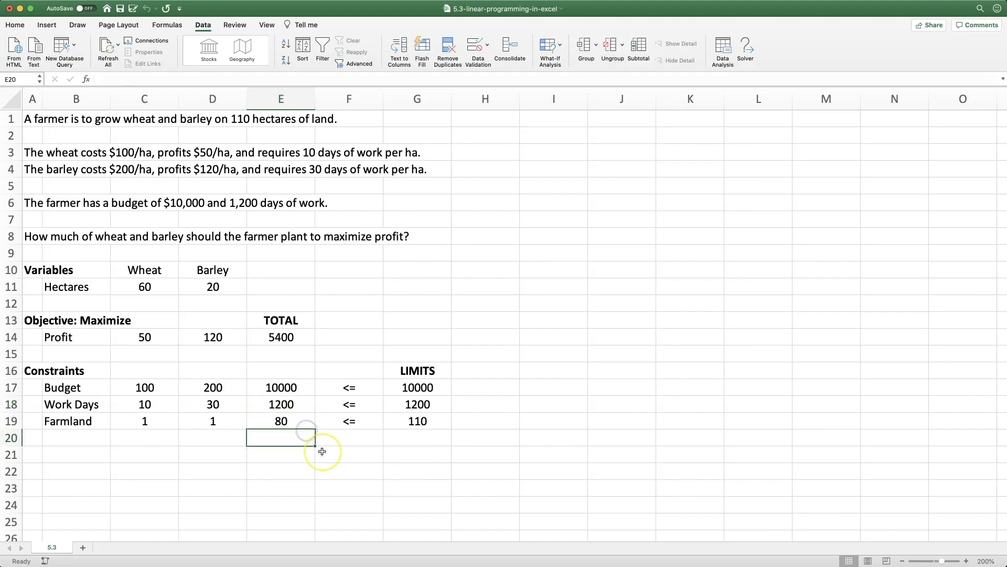
{"action": "left_click", "coordinate": [280, 422]}
{"action": "left_click", "coordinate": [428, 419]}
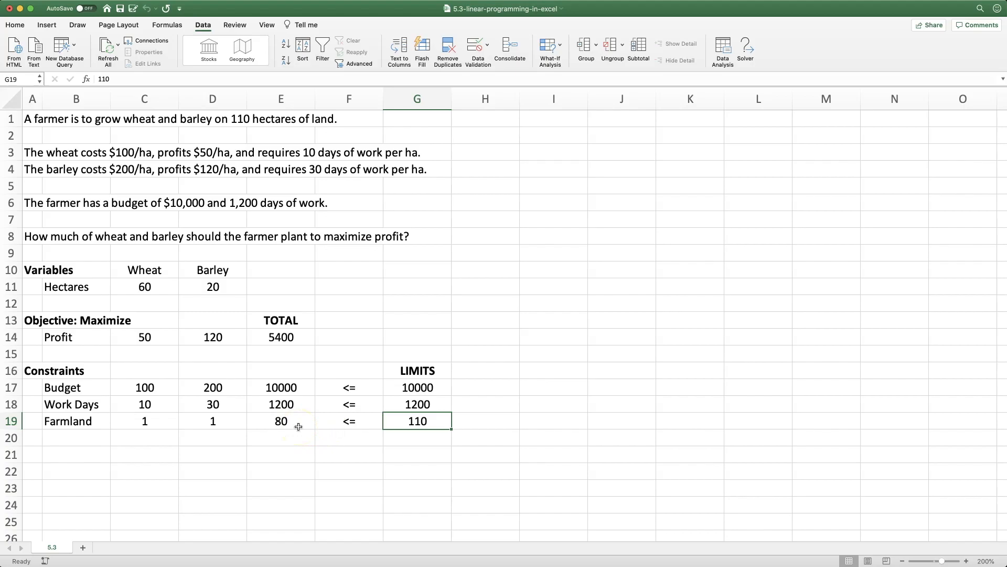
{"action": "left_click", "coordinate": [295, 387]}
{"action": "left_click", "coordinate": [301, 403]}
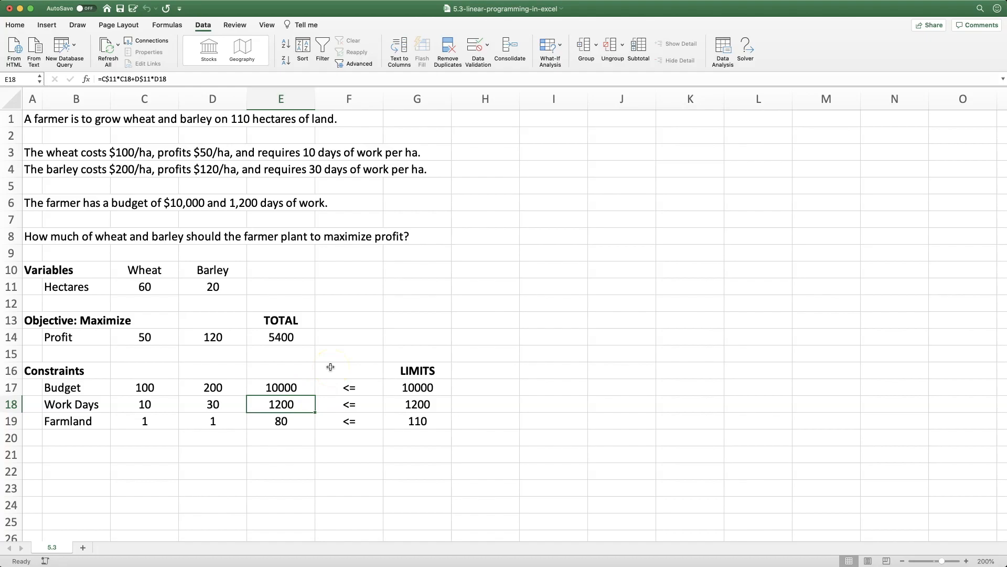
{"action": "left_click", "coordinate": [29, 452]}
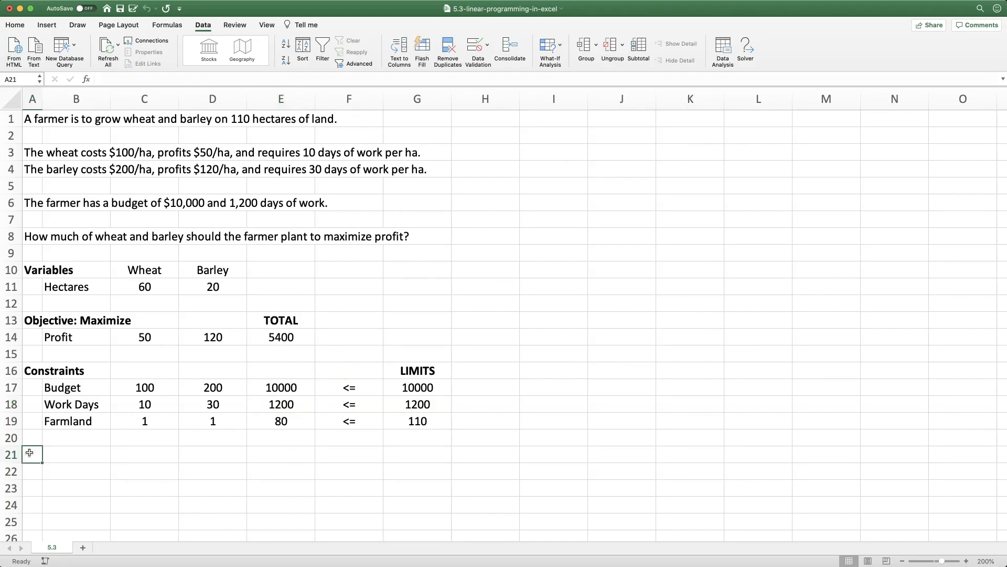